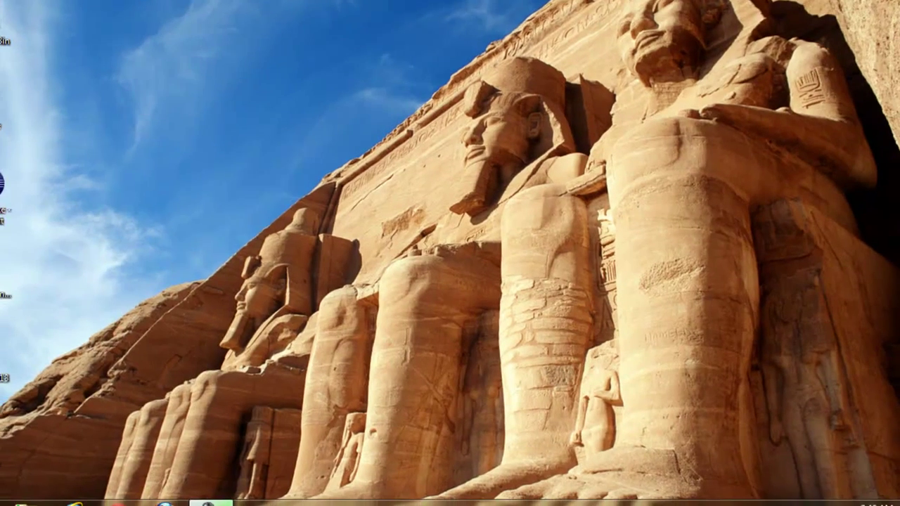
- Launch Word 2013 by searching 'word' in the Start menu, then start a blank document
{"action": "left_click", "coordinate": [19, 492]}
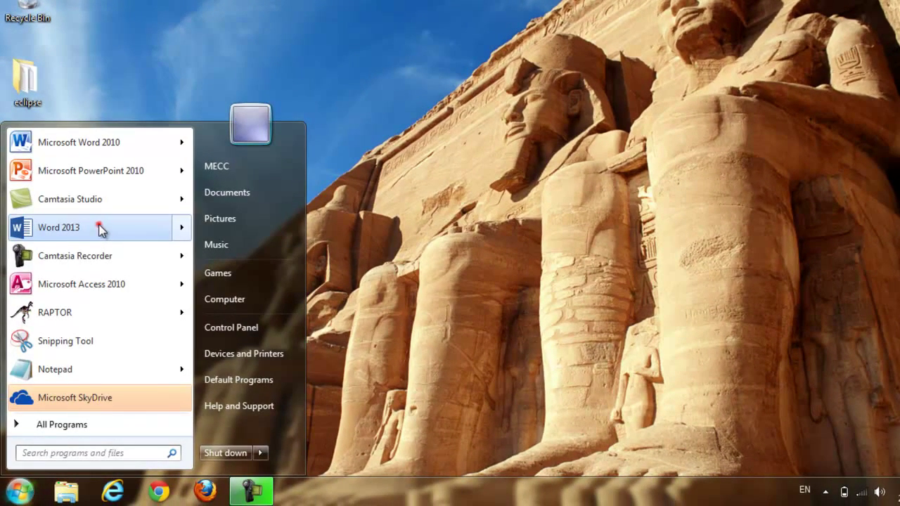
{"action": "left_click", "coordinate": [100, 228]}
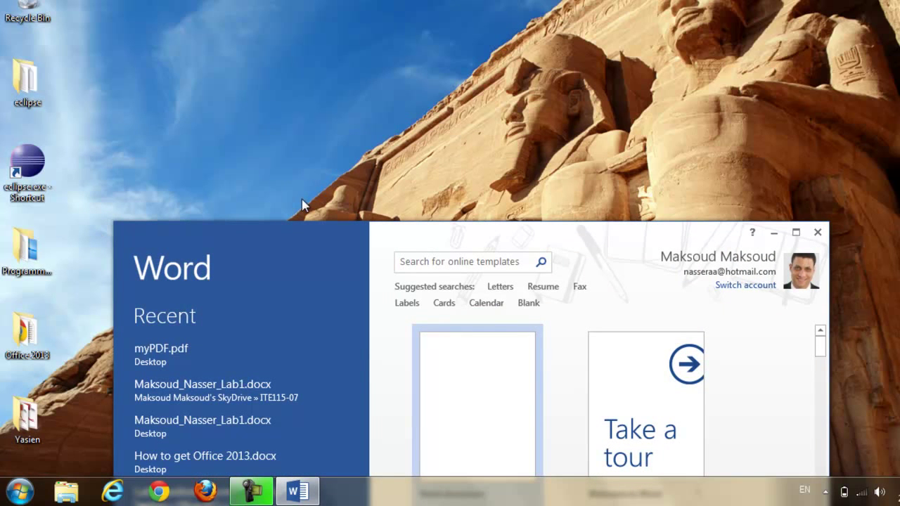
{"action": "left_click_drag", "start_coordinate": [425, 234], "coordinate": [395, 2]}
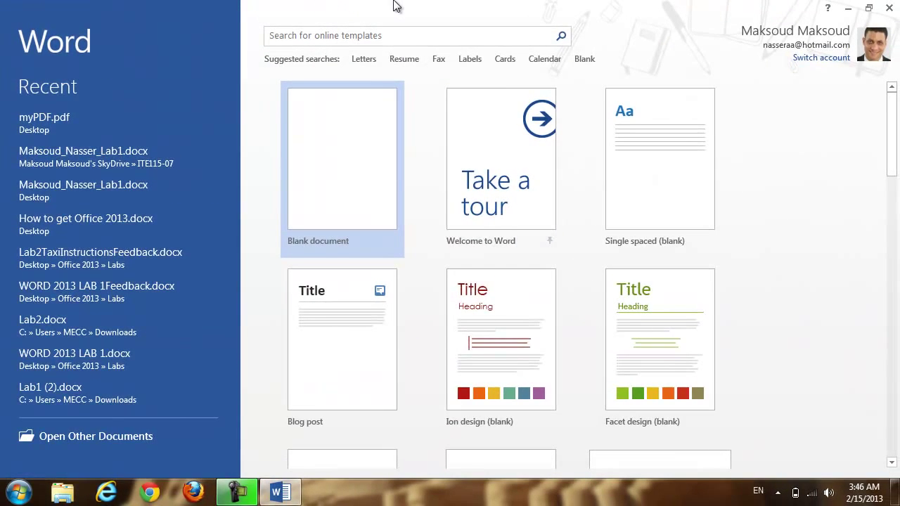
{"action": "left_click", "coordinate": [17, 496]}
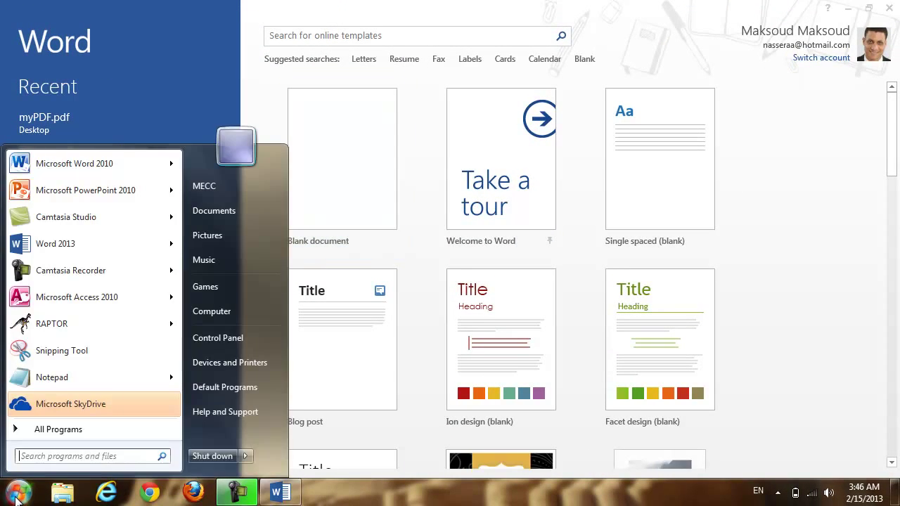
{"action": "type", "text": "word"}
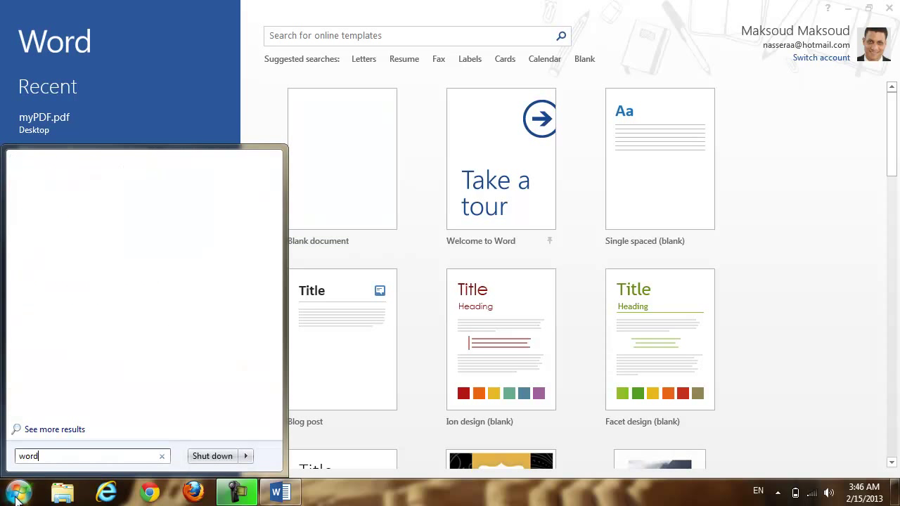
{"action": "left_click", "coordinate": [149, 197]}
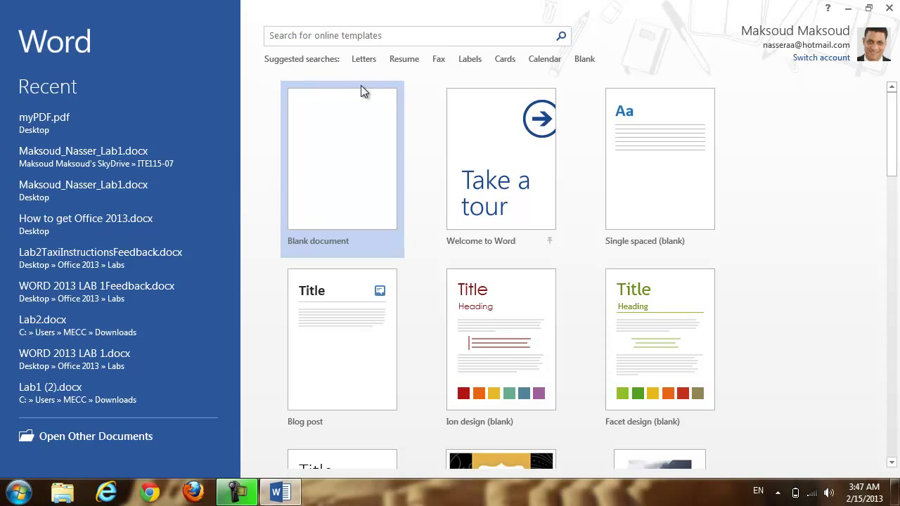
{"action": "left_click", "coordinate": [350, 136]}
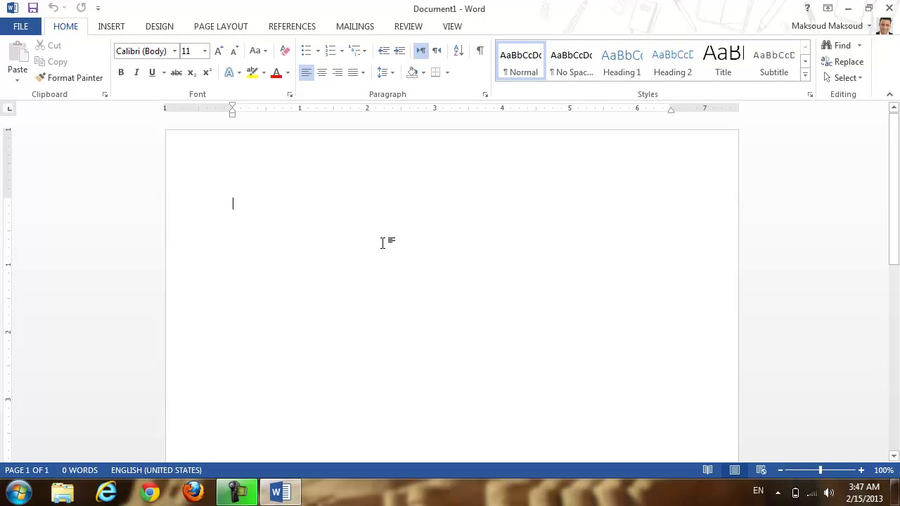
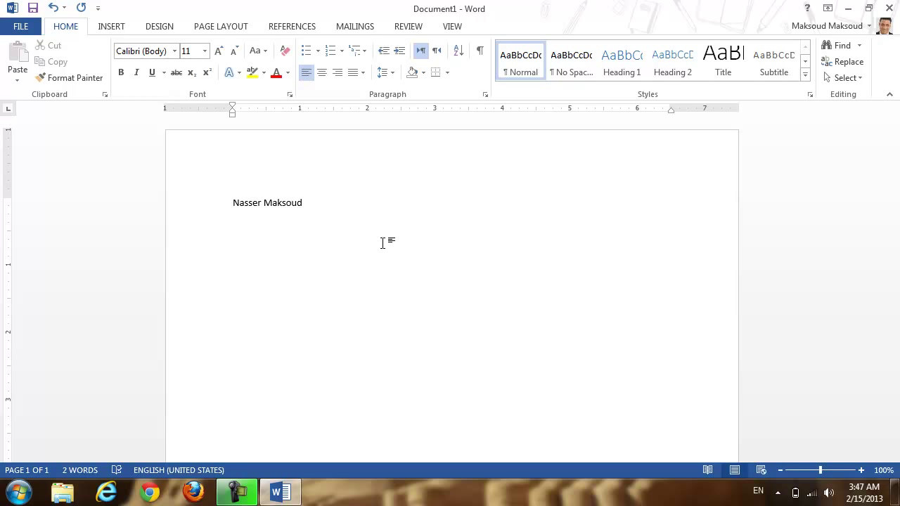
- Type the author's name on the first line and their e-mail address below it
{"action": "key", "text": "Return"}
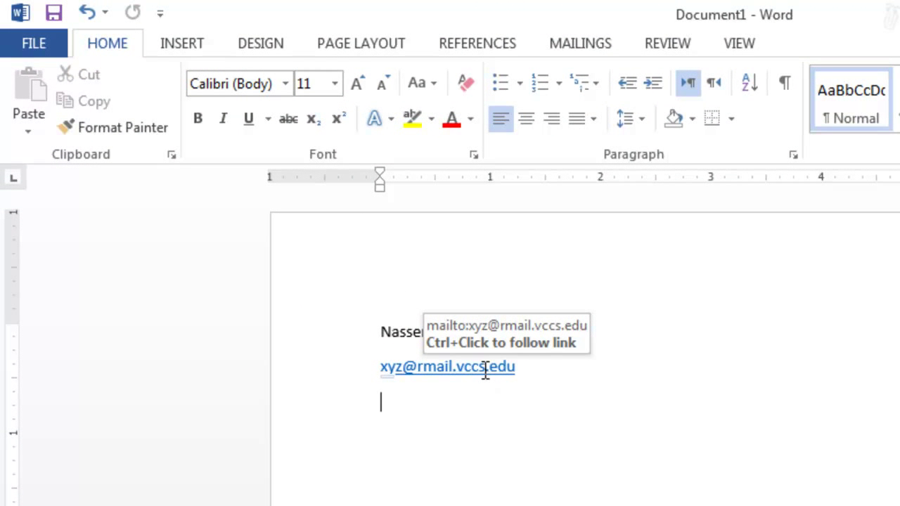
- Remove the hyperlink from the e-mail address and place the cursor at the line's end
{"action": "right_click", "coordinate": [483, 369]}
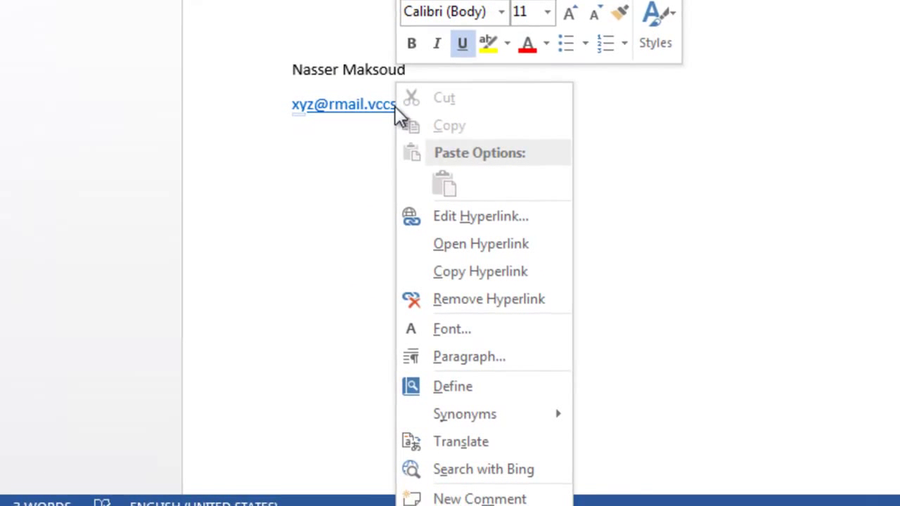
{"action": "left_click", "coordinate": [485, 301]}
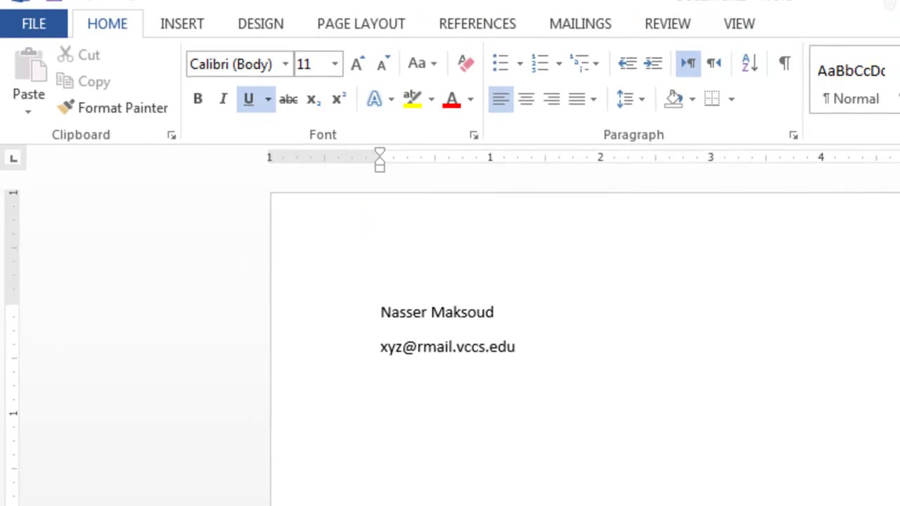
{"action": "left_click", "coordinate": [521, 343]}
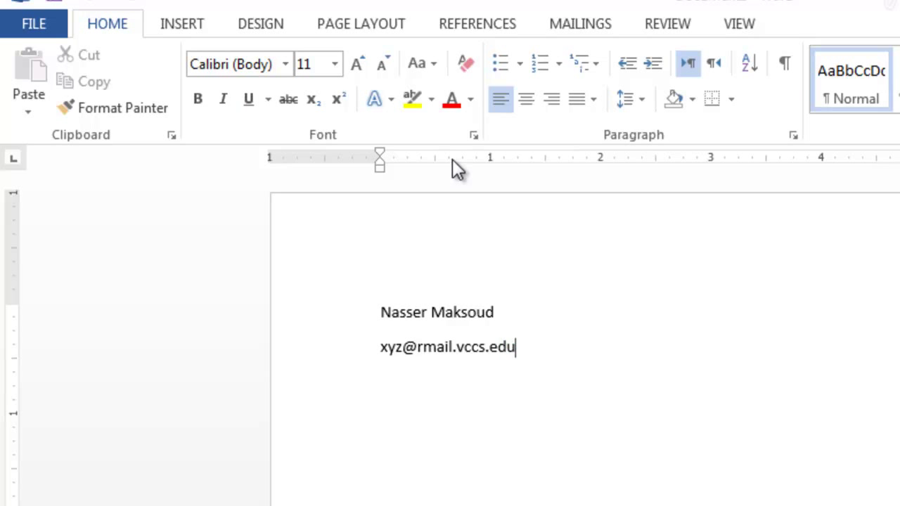
{"action": "left_click", "coordinate": [122, 22]}
- Add a bottom border under the e-mail line and select the name and e-mail lines
{"action": "left_click", "coordinate": [711, 100]}
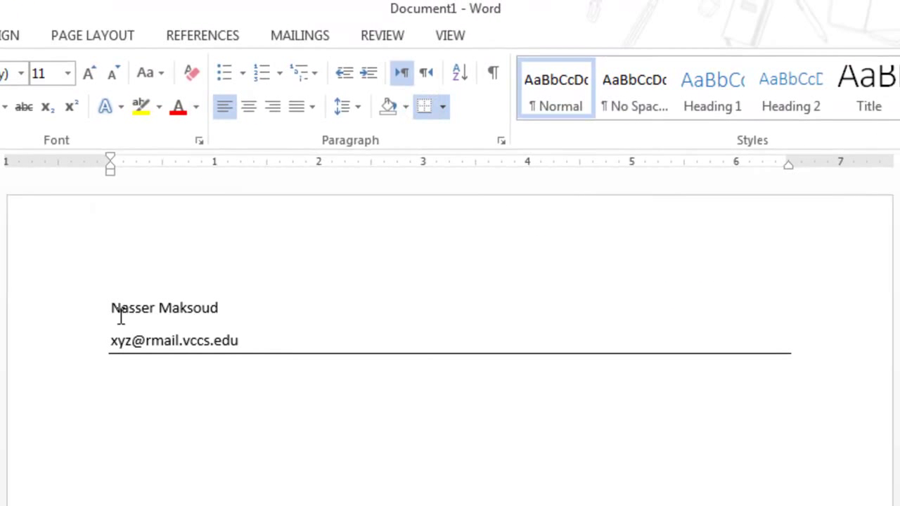
{"action": "left_click_drag", "start_coordinate": [105, 306], "coordinate": [265, 339]}
{"action": "left_click", "coordinate": [220, 390]}
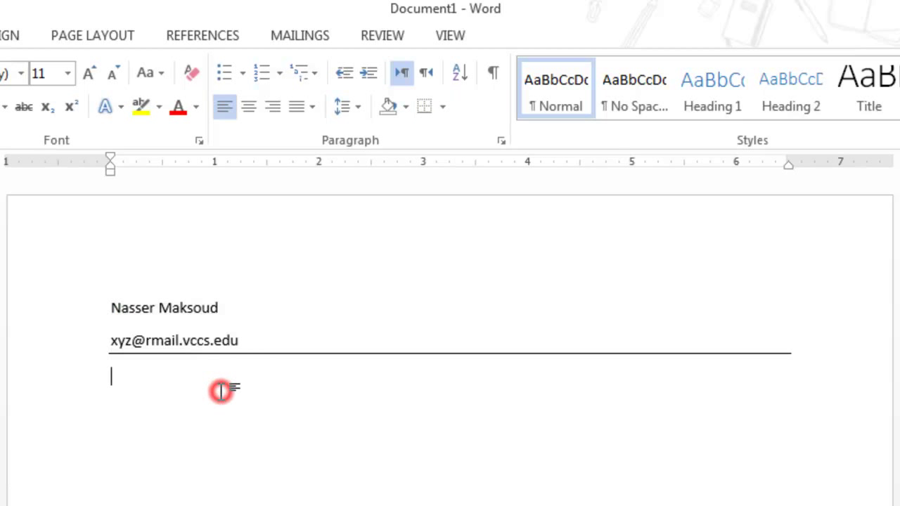
{"action": "left_click", "coordinate": [105, 306]}
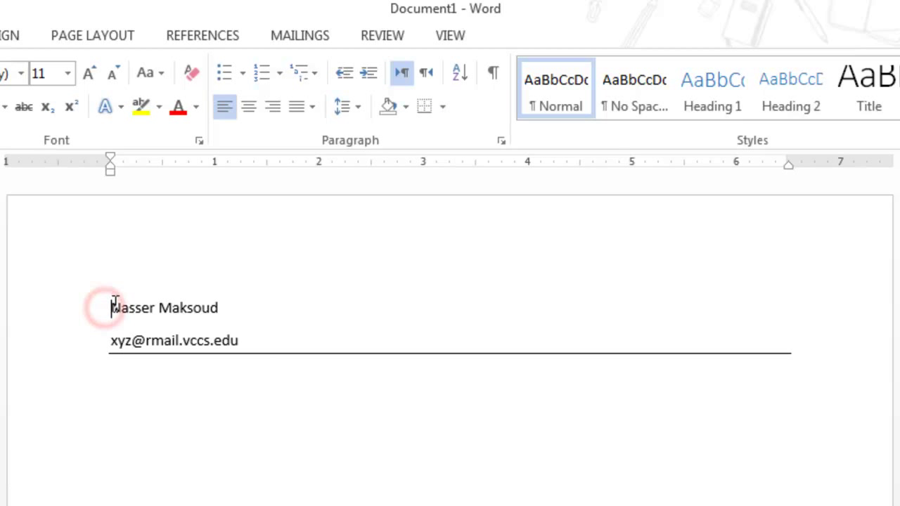
{"action": "left_click_drag", "start_coordinate": [106, 304], "coordinate": [253, 351]}
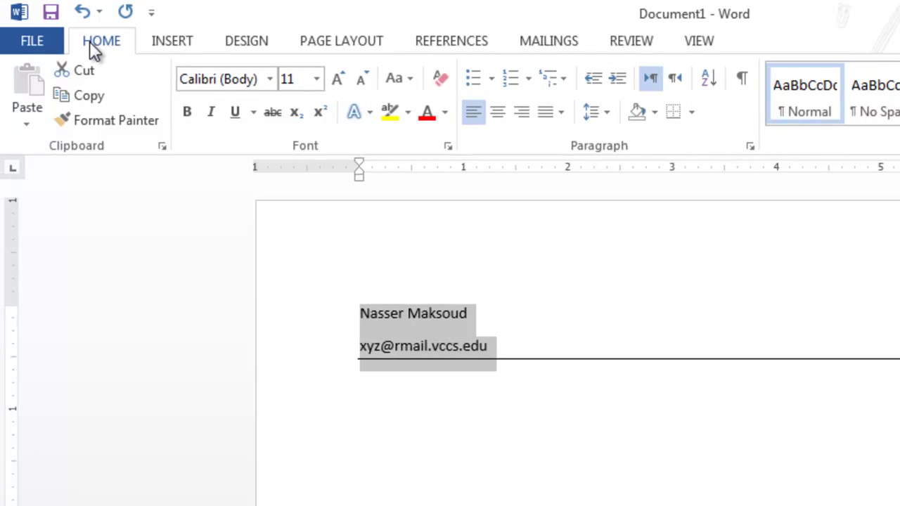
- Centre the name and e-mail lines and make them bold
{"action": "left_click", "coordinate": [90, 41]}
{"action": "left_click", "coordinate": [606, 152]}
{"action": "left_click", "coordinate": [497, 112]}
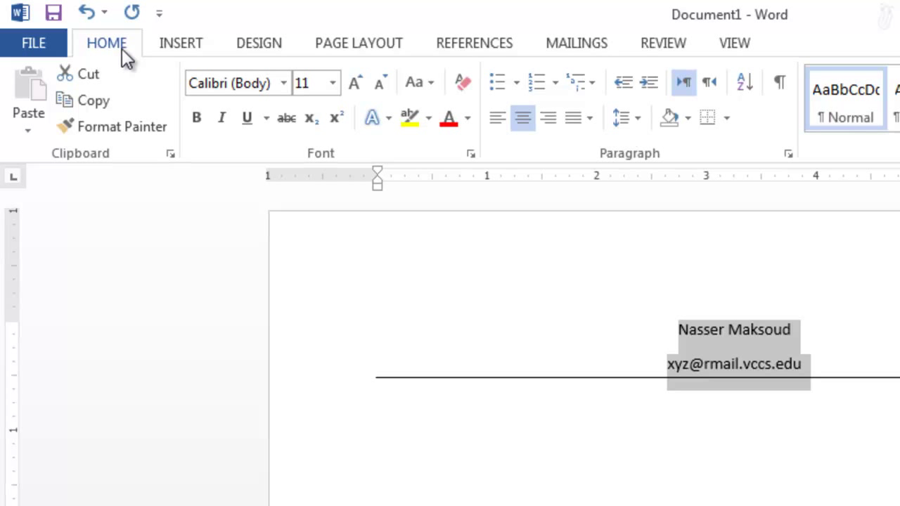
{"action": "left_click", "coordinate": [196, 120]}
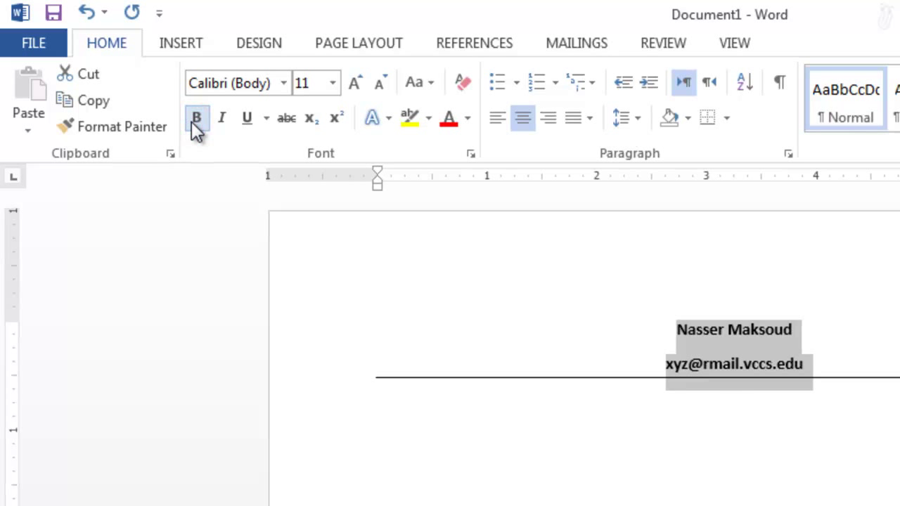
- Apply the Cambria font to both lines and start an empty line below the rule
{"action": "left_click", "coordinate": [287, 85]}
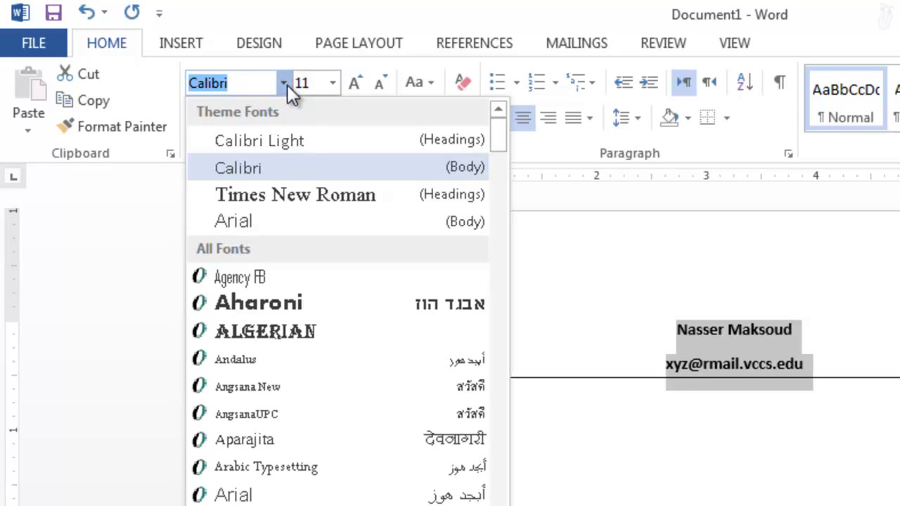
{"action": "type", "text": "Cam"}
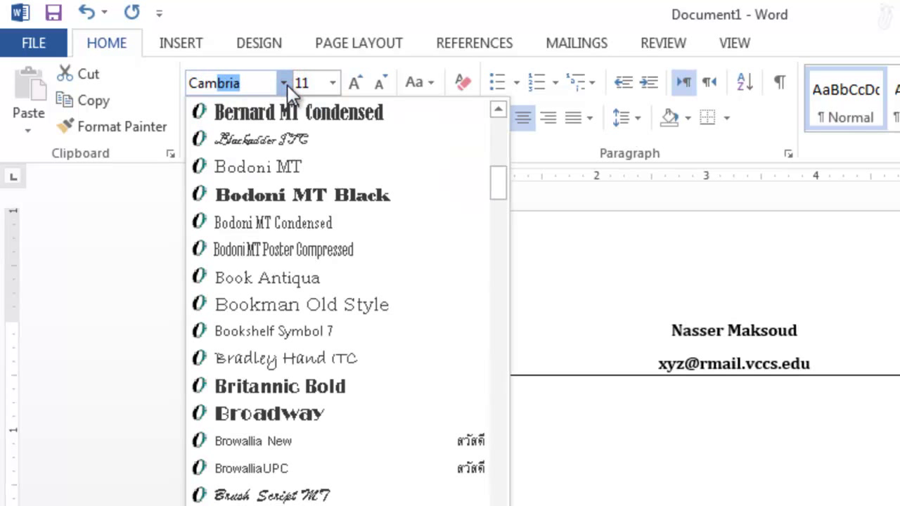
{"action": "key", "text": "Return"}
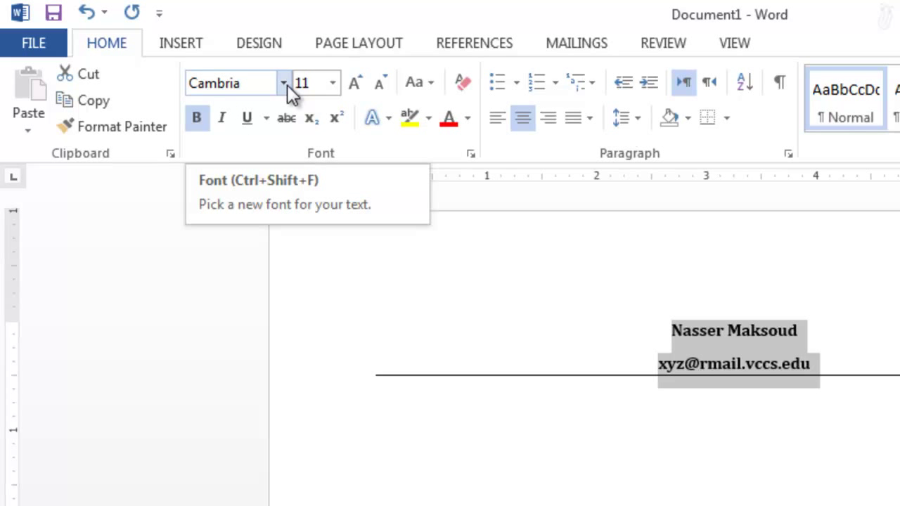
{"action": "left_click", "coordinate": [638, 491]}
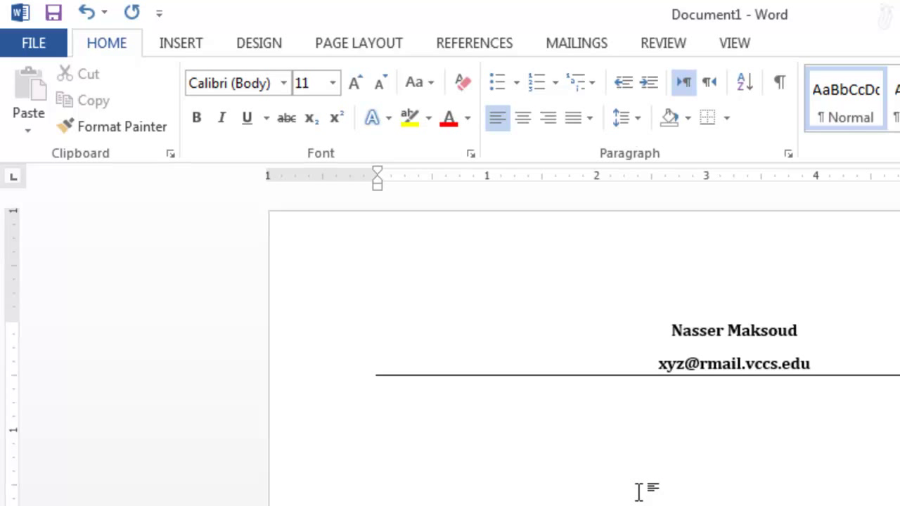
{"action": "key", "text": "Return"}
- Insert the date in the 'Friday, February 15, 2013' format, set to update automatically
{"action": "left_click", "coordinate": [195, 49]}
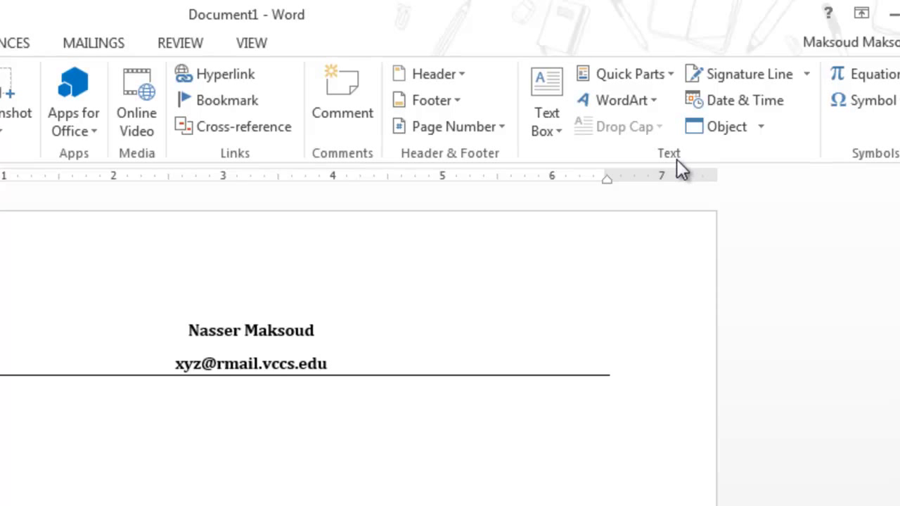
{"action": "left_click", "coordinate": [737, 100]}
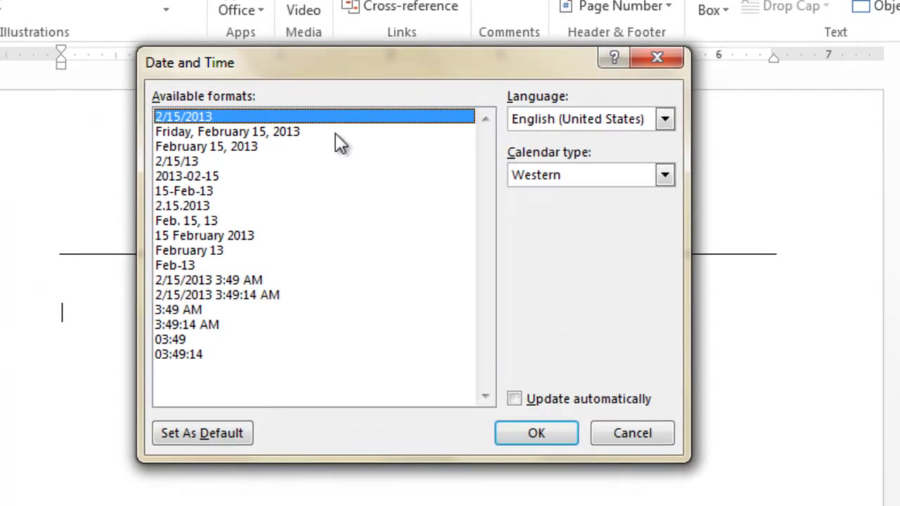
{"action": "left_click", "coordinate": [258, 133]}
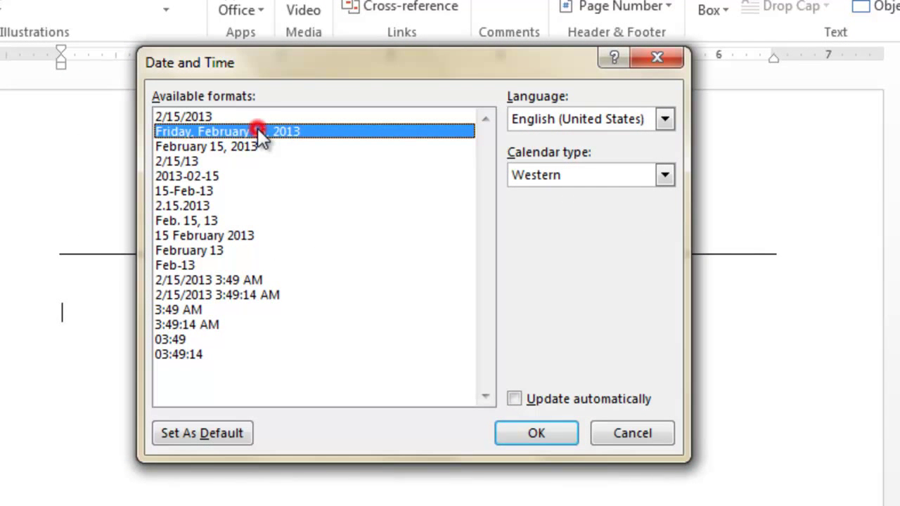
{"action": "left_click", "coordinate": [516, 399]}
{"action": "left_click", "coordinate": [534, 432]}
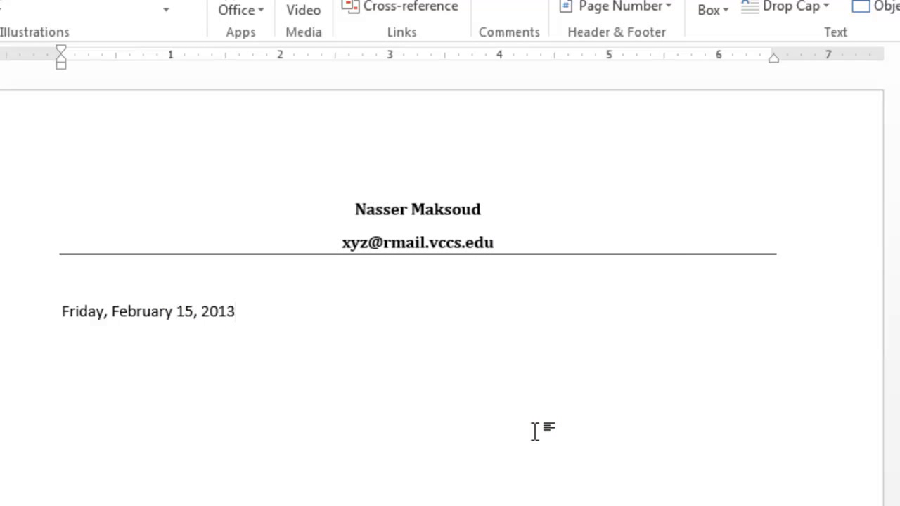
- Add the salutation 'Dear Manager:' on a new line below the date
{"action": "key", "text": "Return"}
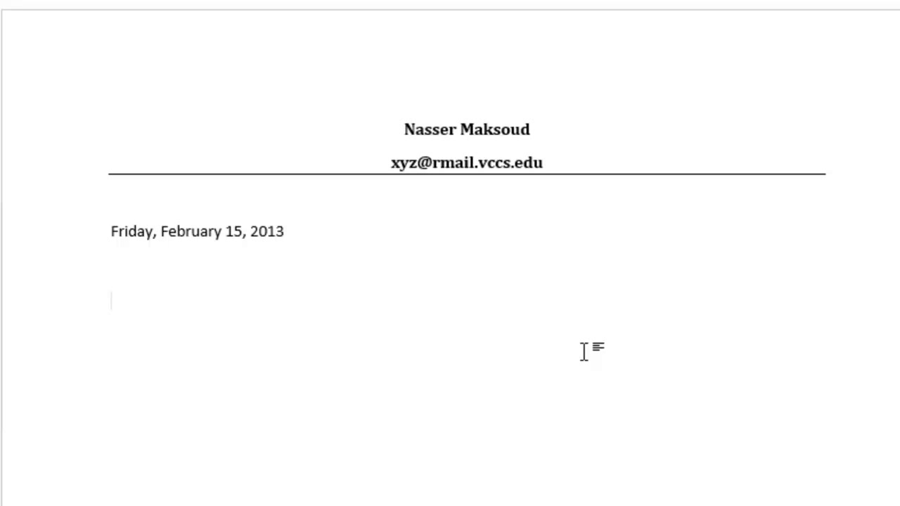
{"action": "type", "text": "Dear M"}
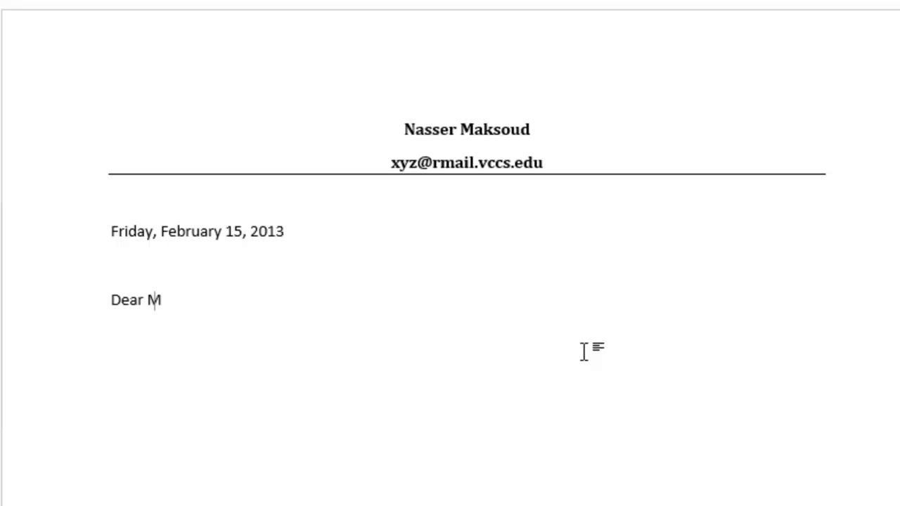
{"action": "type", "text": "anager"}
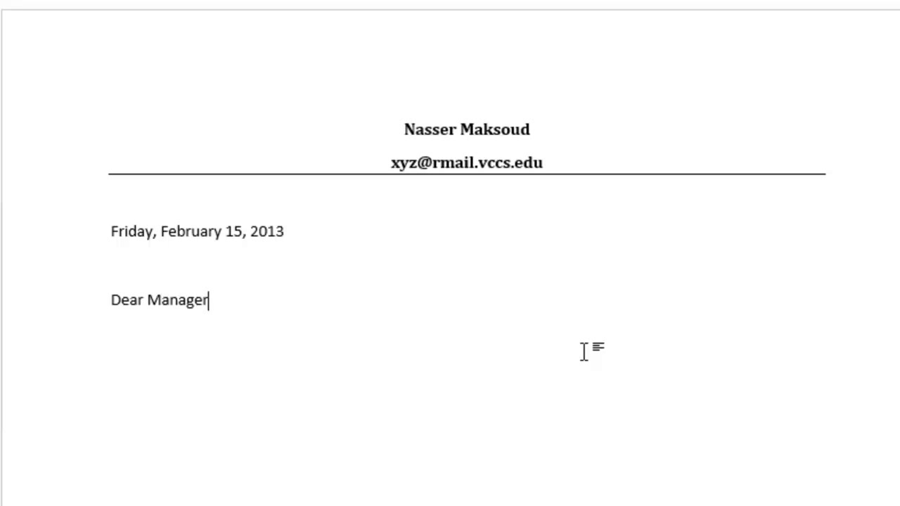
{"action": "key", "text": "BackSpace"}
{"action": "type", "text": ":"}
{"action": "key", "text": "BackSpace"}
{"action": "type", "text": ","}
{"action": "key", "text": "BackSpace"}
{"action": "type", "text": ":"}
{"action": "key", "text": "Return"}
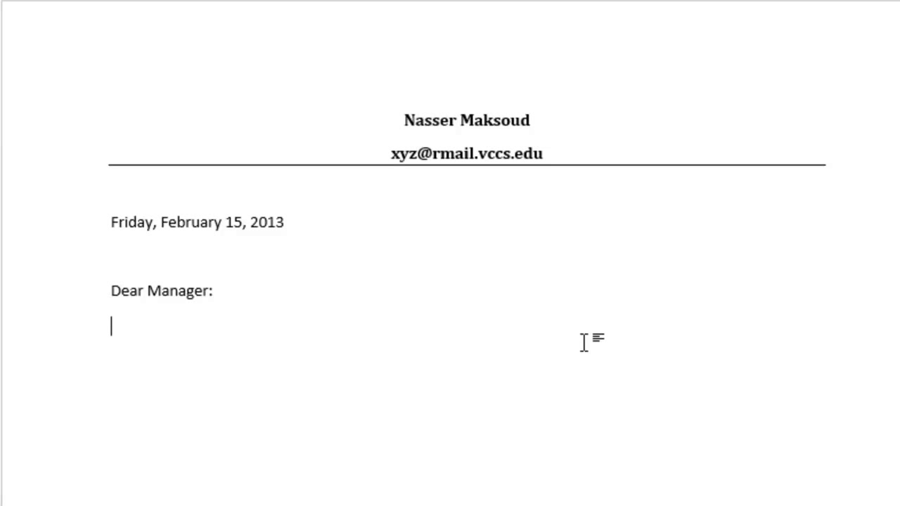
- Generate five sample body paragraphs with =rand() and add blank lines after them
{"action": "type", "text": "=rand()"}
{"action": "key", "text": "Return"}
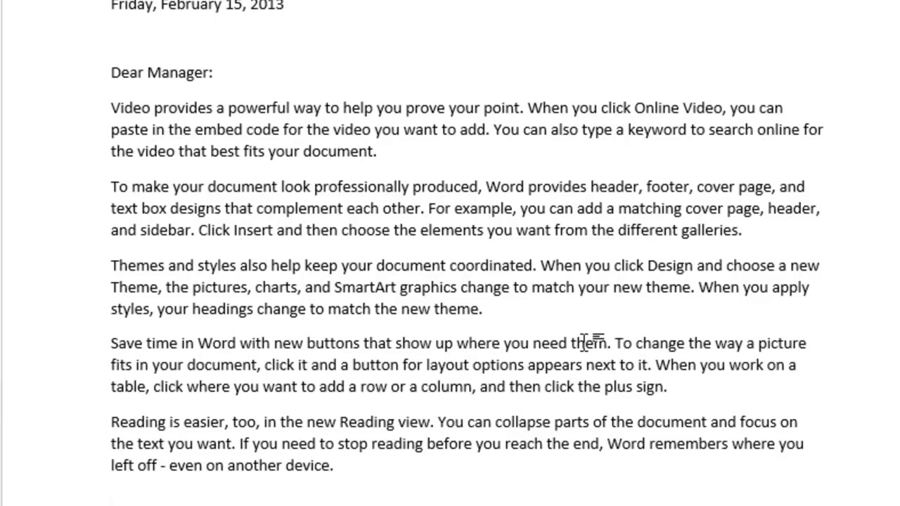
{"action": "key", "text": "ctrl+z"}
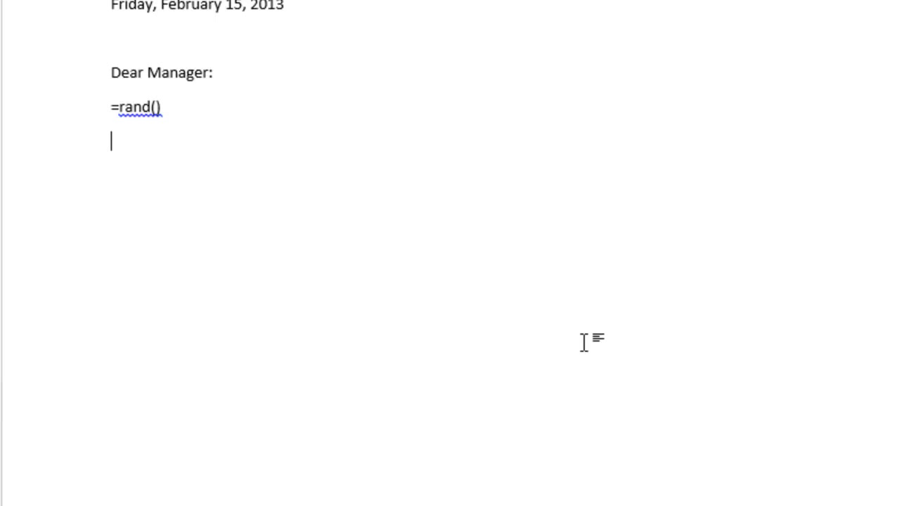
{"action": "key", "text": "BackSpace"}
{"action": "key", "text": "BackSpace"}
{"action": "key", "text": "BackSpace"}
{"action": "key", "text": "BackSpace"}
{"action": "key", "text": "BackSpace"}
{"action": "key", "text": "BackSpace"}
{"action": "key", "text": "BackSpace"}
{"action": "key", "text": "BackSpace"}
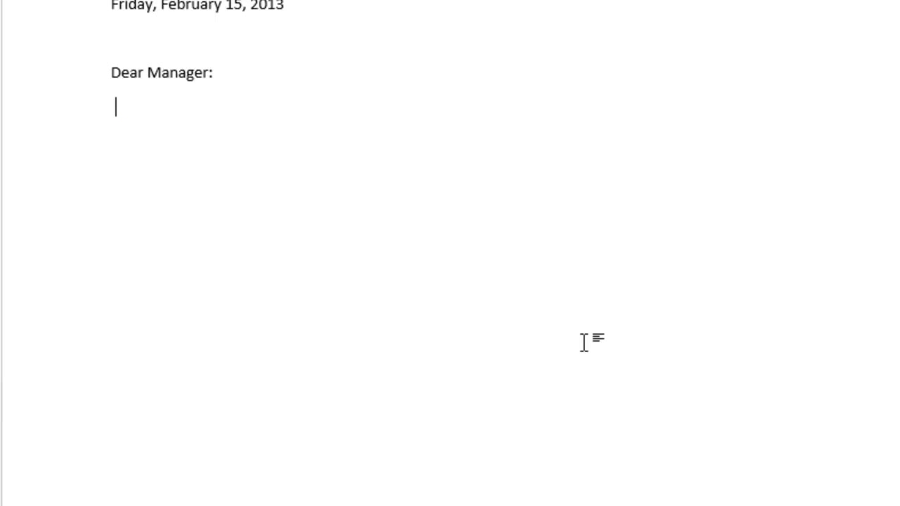
{"action": "type", "text": "=rand()"}
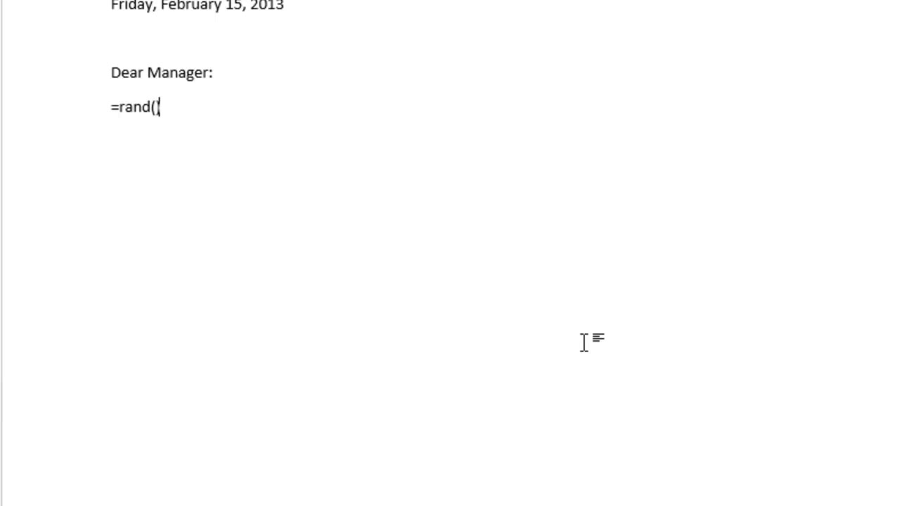
{"action": "key", "text": "Return"}
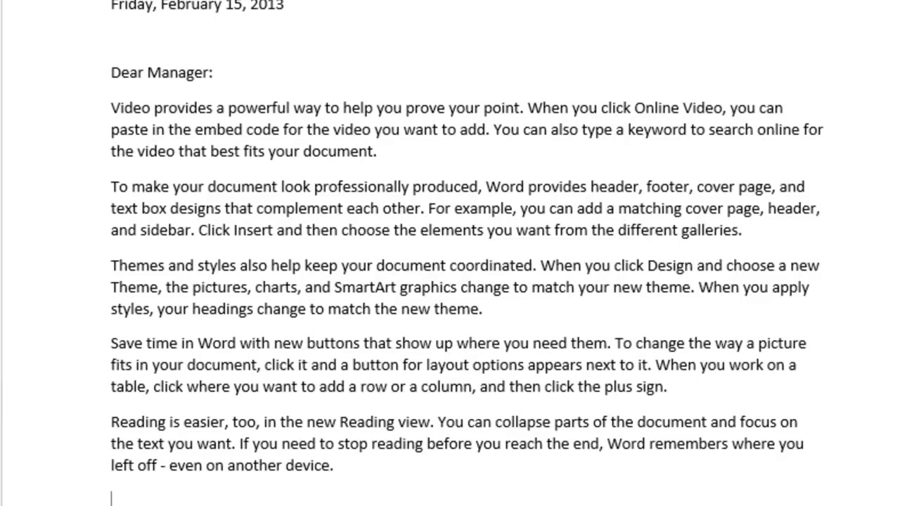
{"action": "key", "text": "Return"}
{"action": "key", "text": "Return"}
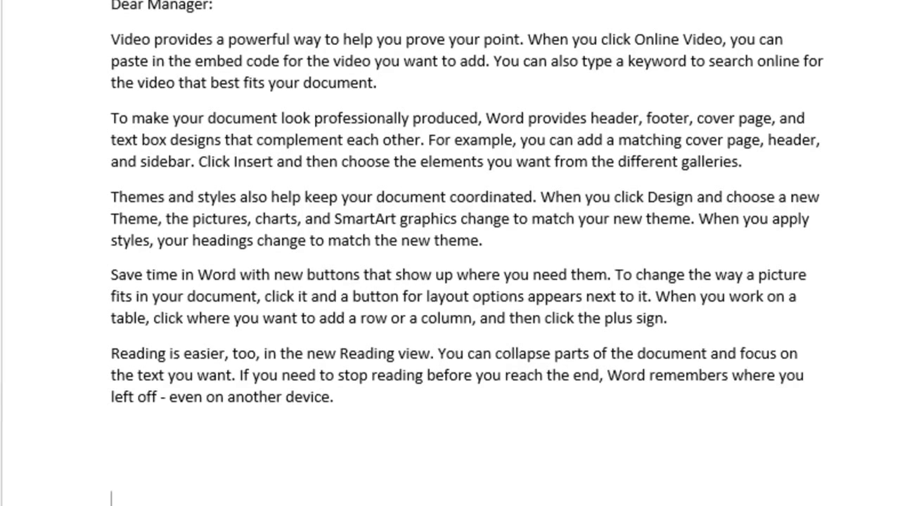
- Add the tab-indented closing 'Yours,' with the author's name indented on the next line
{"action": "key", "text": "Tab"}
{"action": "key", "text": "Tab"}
{"action": "key", "text": "Tab"}
{"action": "key", "text": "Tab"}
{"action": "key", "text": "Tab"}
{"action": "key", "text": "Tab"}
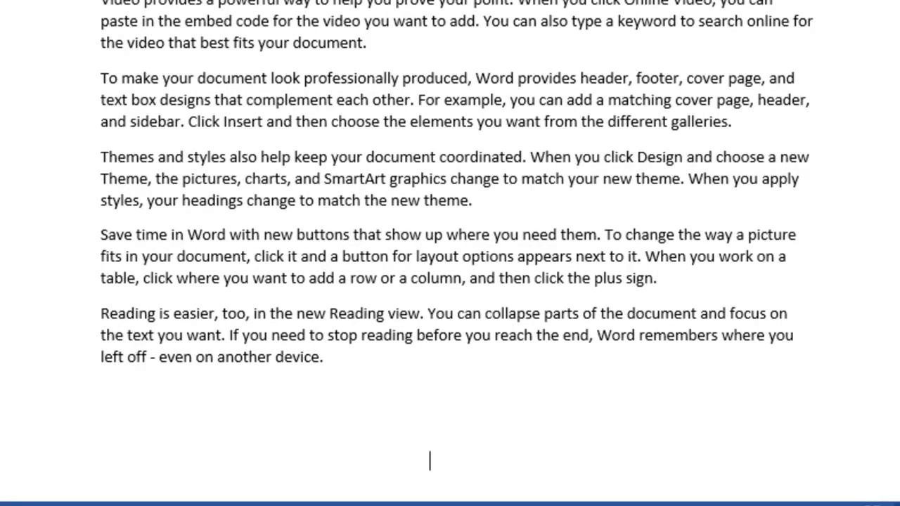
{"action": "key", "text": "Tab"}
{"action": "key", "text": "Tab"}
{"action": "key", "text": "Tab"}
{"action": "key", "text": "Tab"}
{"action": "type", "text": "Yours,"}
{"action": "key", "text": "Return"}
{"action": "key", "text": "Tab"}
{"action": "key", "text": "Tab"}
{"action": "key", "text": "Tab"}
{"action": "key", "text": "Tab"}
{"action": "key", "text": "Tab"}
{"action": "key", "text": "Tab"}
{"action": "key", "text": "Tab"}
{"action": "key", "text": "Tab"}
{"action": "key", "text": "Tab"}
{"action": "key", "text": "Tab"}
{"action": "key", "text": "Tab"}
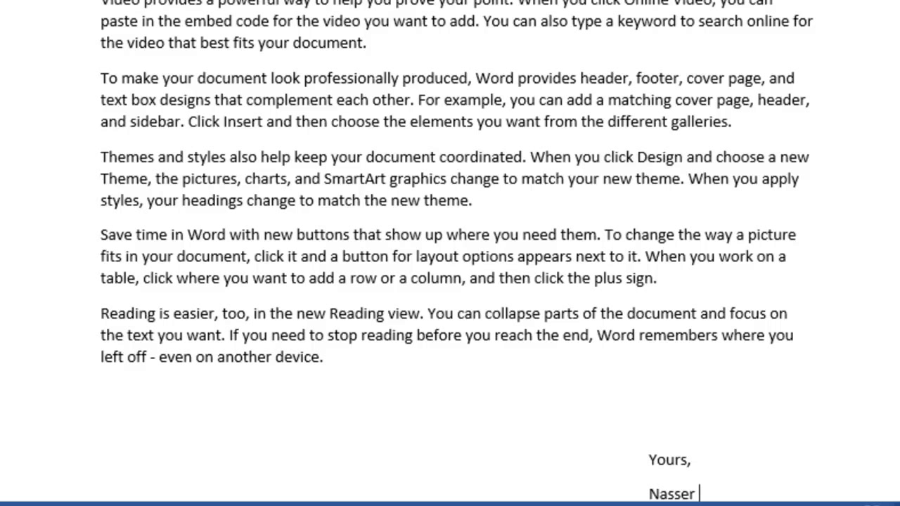
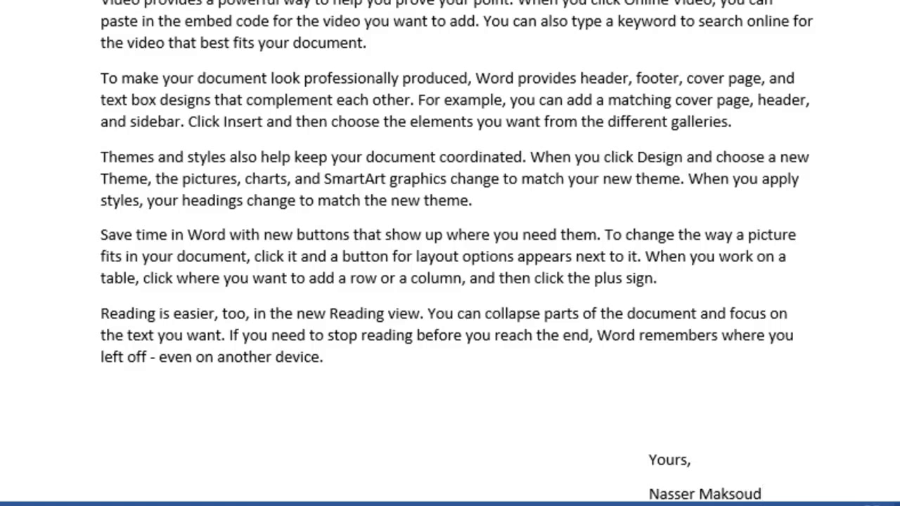
{"action": "scroll", "coordinate": [450, 253], "scroll_direction": "up", "scroll_amount": 5}
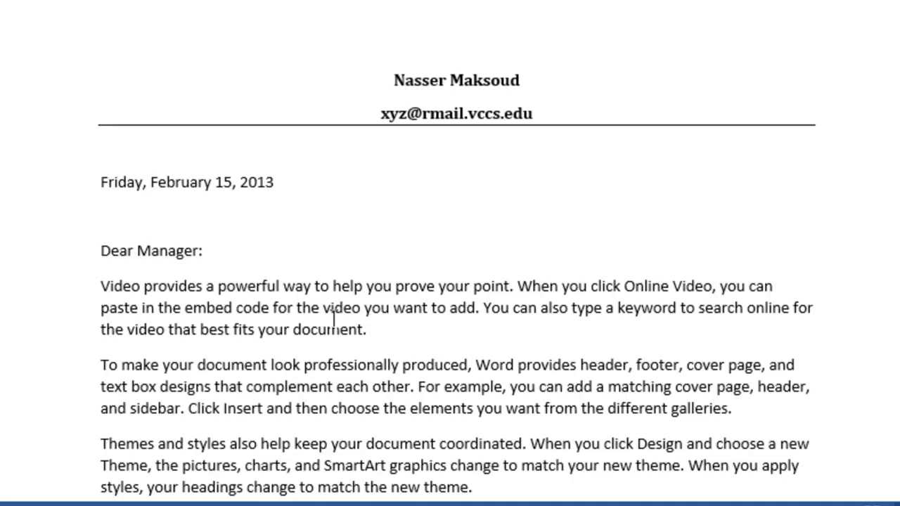
{"action": "scroll", "coordinate": [457, 281], "scroll_direction": "down", "scroll_amount": 10}
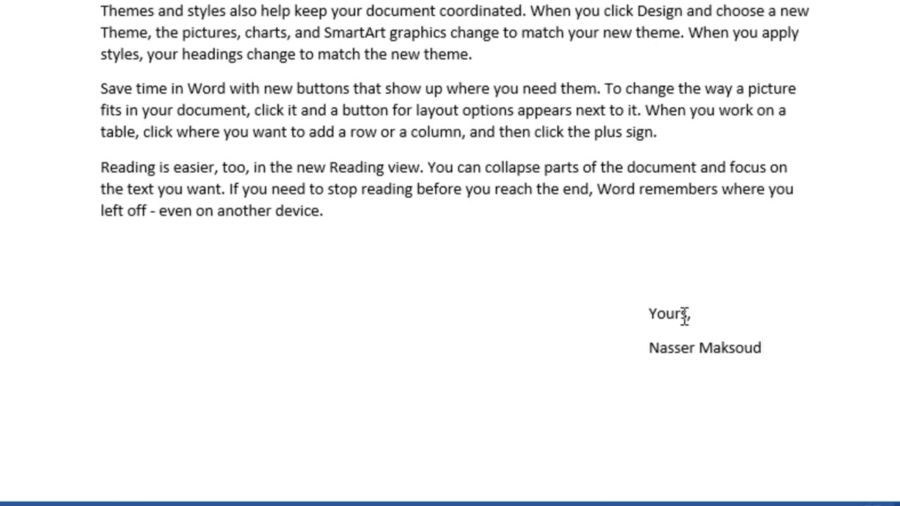
{"action": "scroll", "coordinate": [457, 281], "scroll_direction": "up", "scroll_amount": 10}
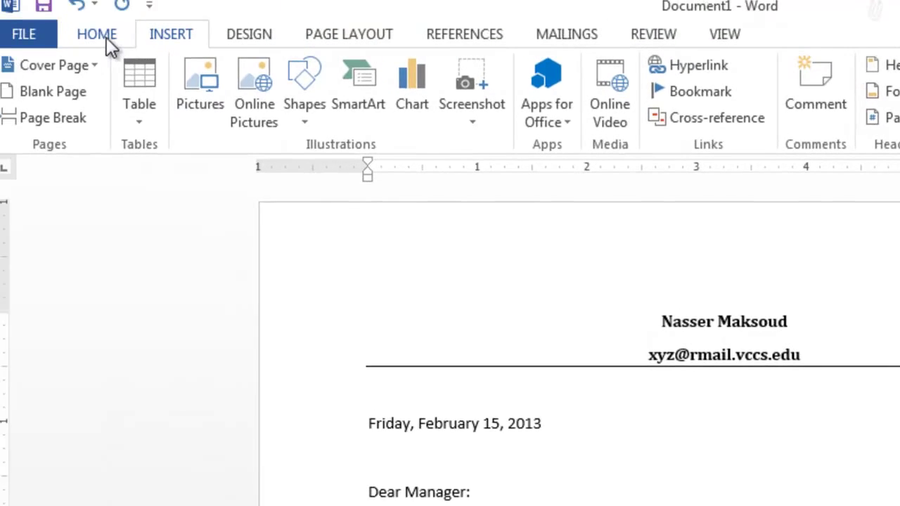
- Turn on Show/Hide ¶ on the Home tab to display paragraph marks and spaces
{"action": "left_click", "coordinate": [113, 43]}
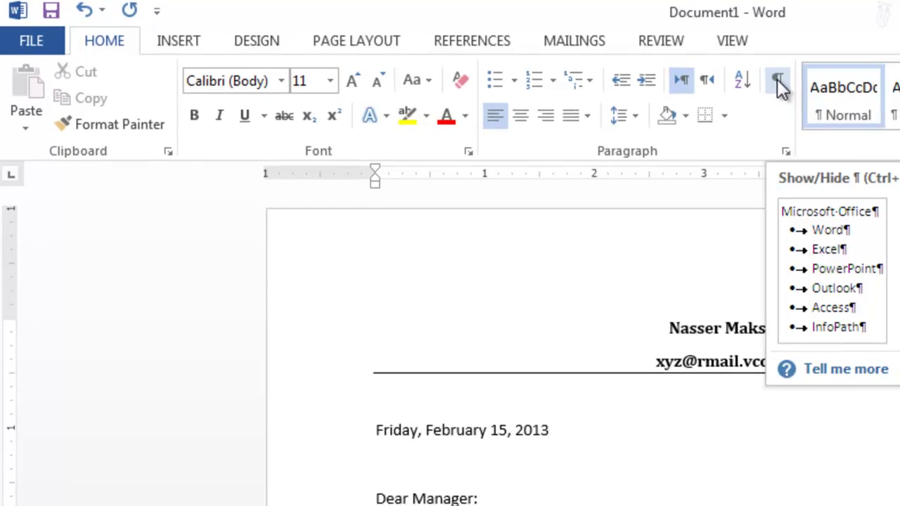
{"action": "left_click", "coordinate": [780, 83]}
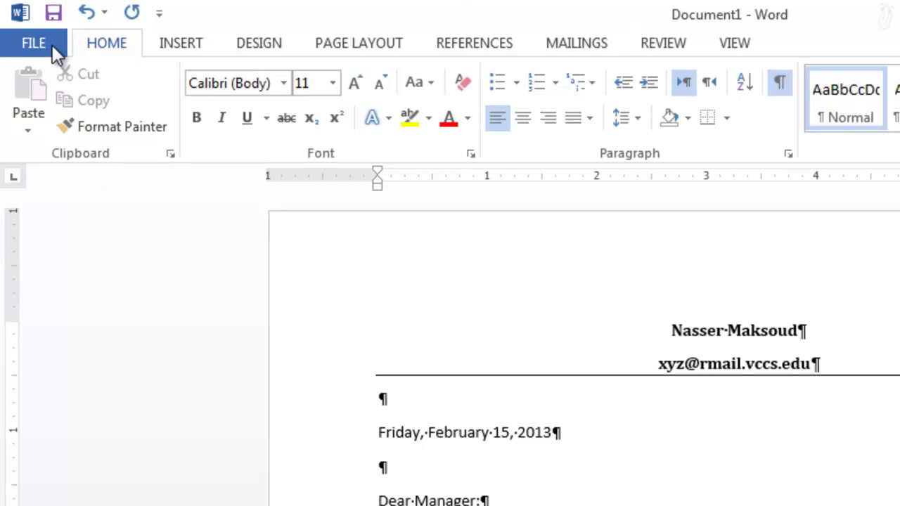
- Save the letter to the Desktop as a .docx named with the author's surname, first name and _Lab1
{"action": "left_click", "coordinate": [17, 42]}
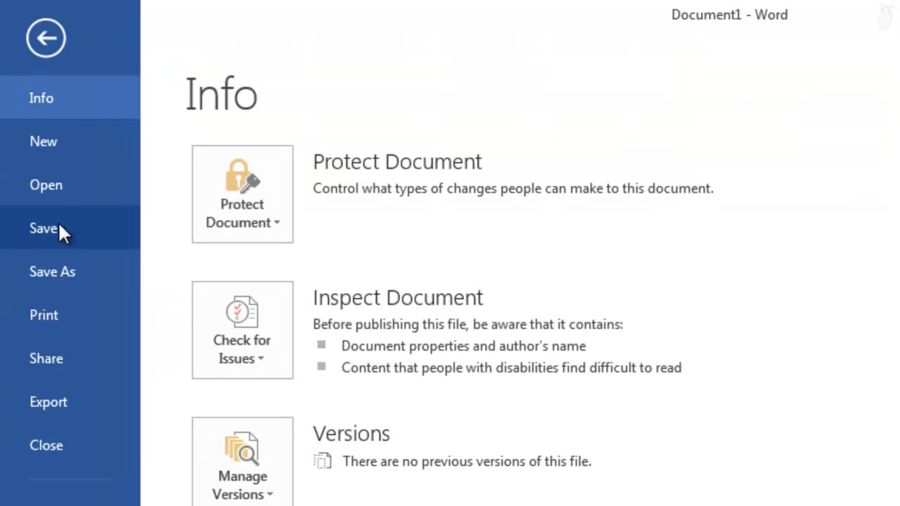
{"action": "left_click", "coordinate": [78, 271]}
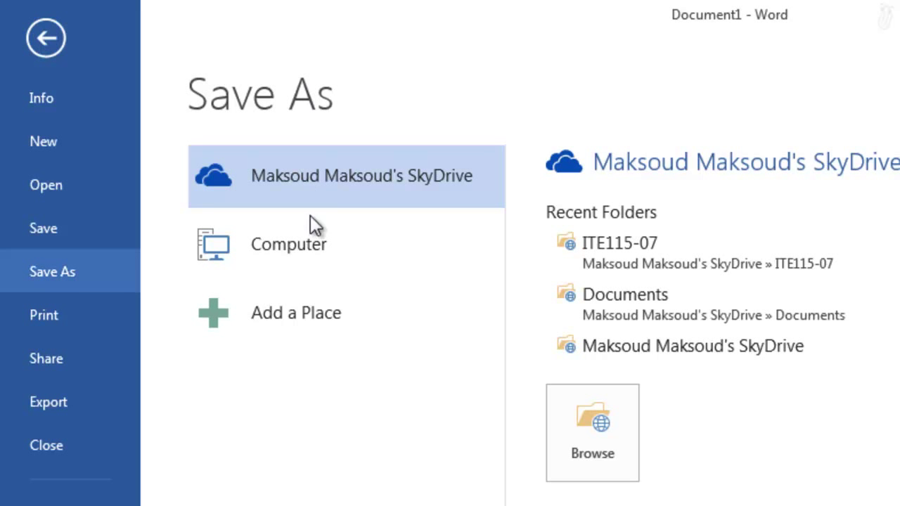
{"action": "left_click", "coordinate": [302, 246]}
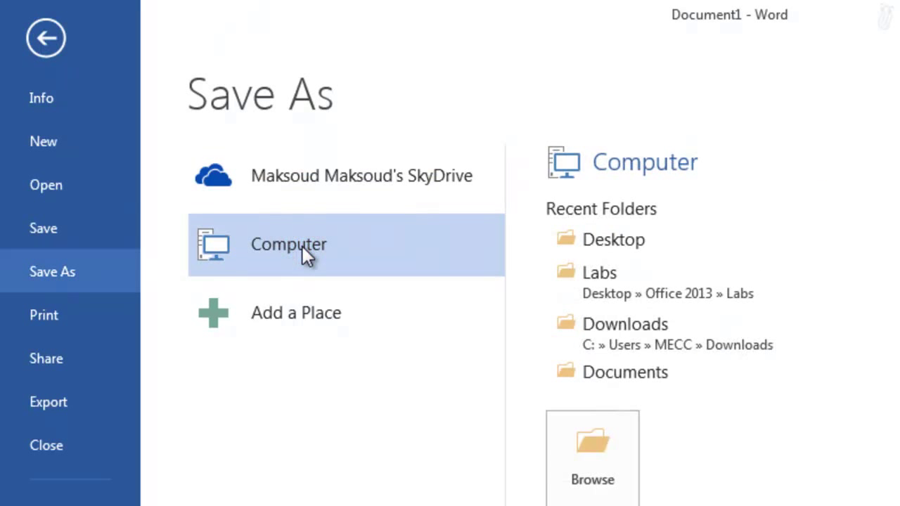
{"action": "left_click", "coordinate": [281, 169]}
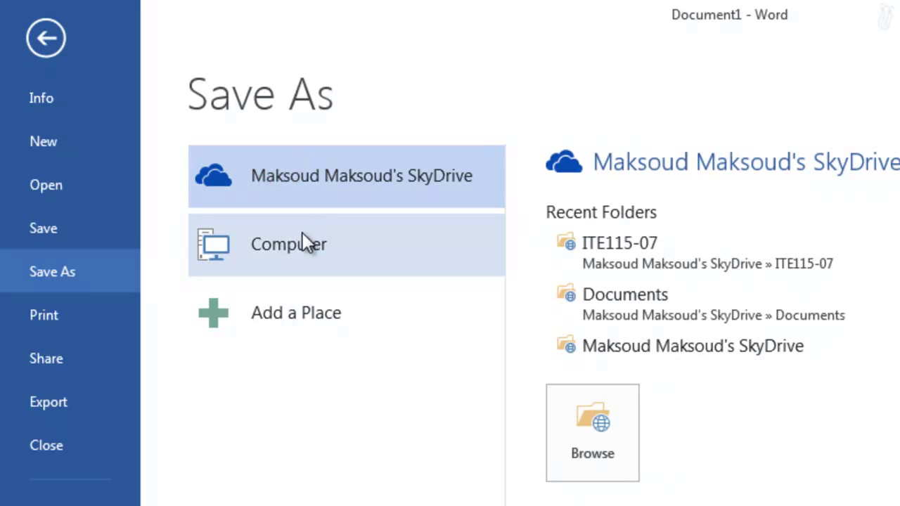
{"action": "left_click", "coordinate": [303, 239]}
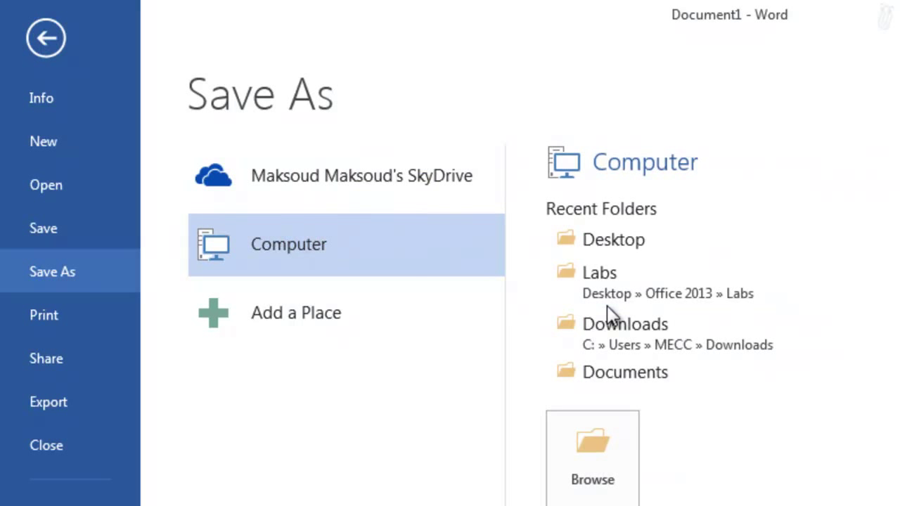
{"action": "left_click", "coordinate": [644, 245]}
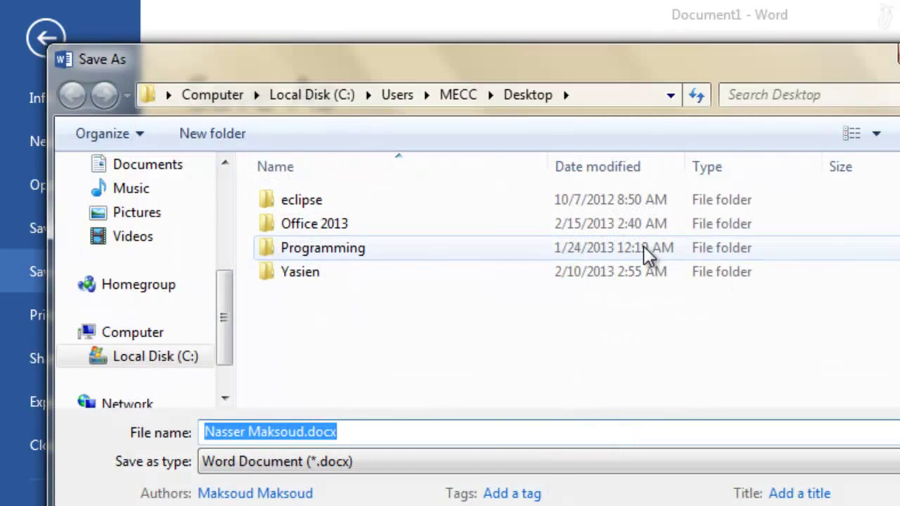
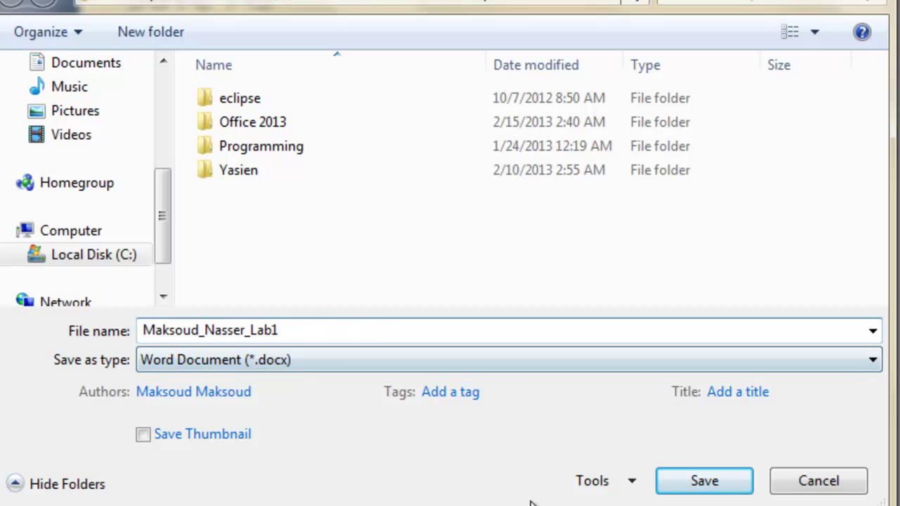
{"action": "left_click", "coordinate": [690, 490]}
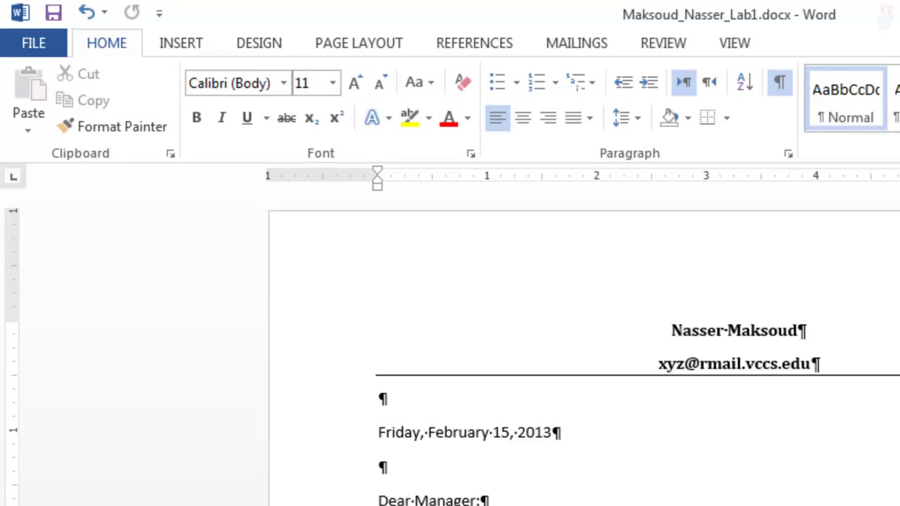
- Check the tab marks before 'Yours,' on the closing lines, then turn formatting marks off
{"action": "scroll", "coordinate": [584, 352], "scroll_direction": "down", "scroll_amount": 10}
{"action": "scroll", "coordinate": [584, 351], "scroll_direction": "up", "scroll_amount": 10}
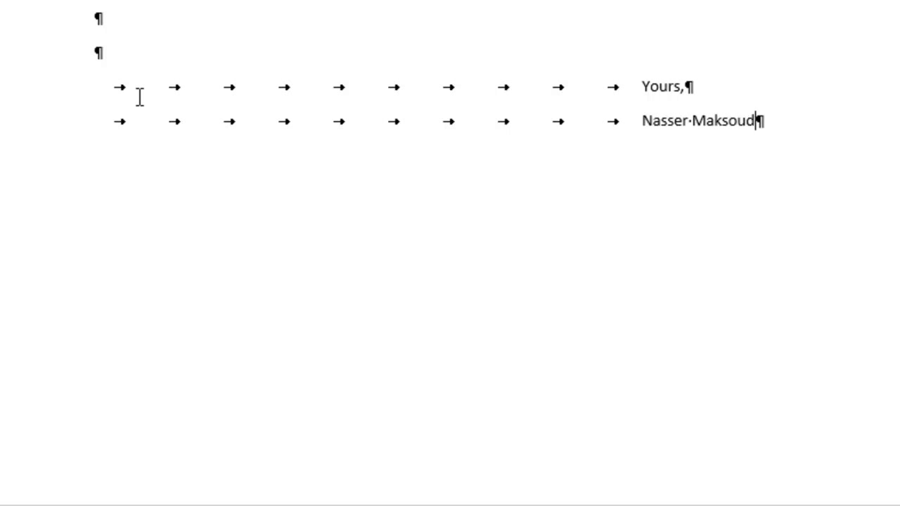
{"action": "left_click_drag", "start_coordinate": [102, 90], "coordinate": [286, 91]}
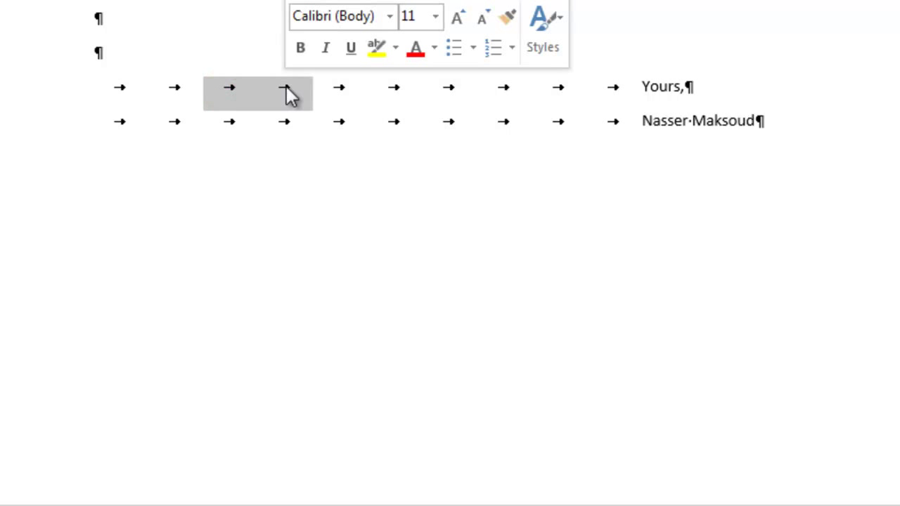
{"action": "left_click", "coordinate": [364, 153]}
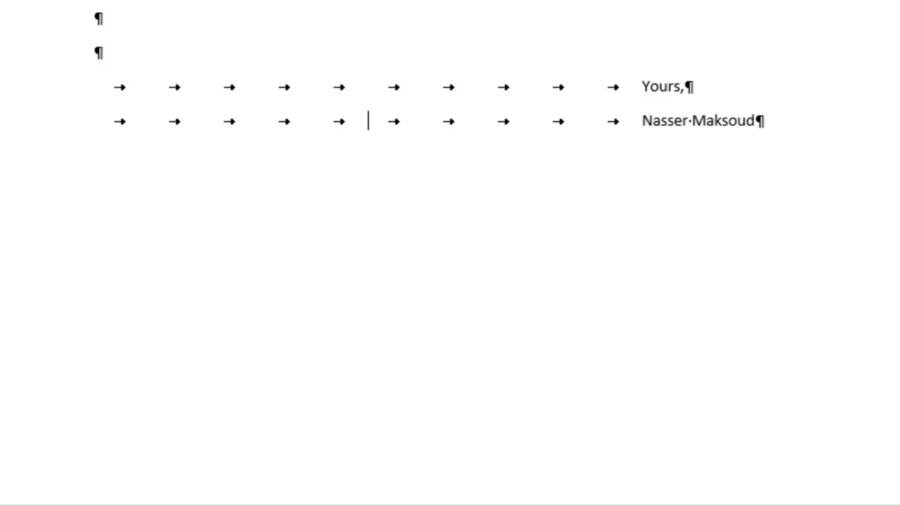
{"action": "scroll", "coordinate": [450, 253], "scroll_direction": "up", "scroll_amount": 15}
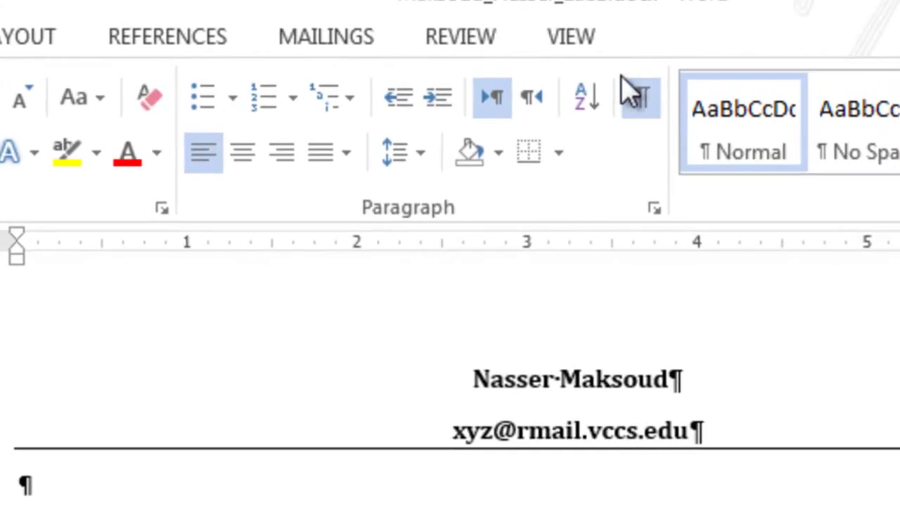
{"action": "left_click", "coordinate": [641, 106]}
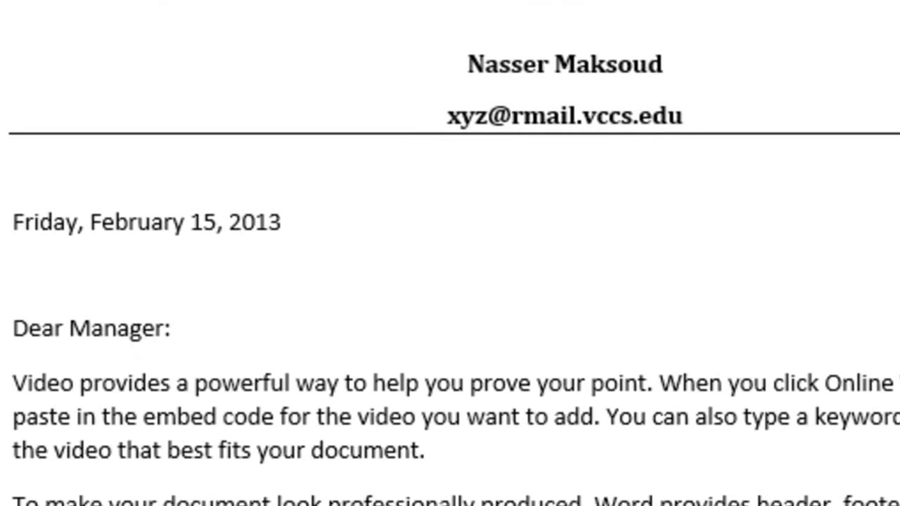
- Show formatting marks again, then restore Chrome to a window and move it to the lower left
{"action": "key", "text": "ctrl+shift+8"}
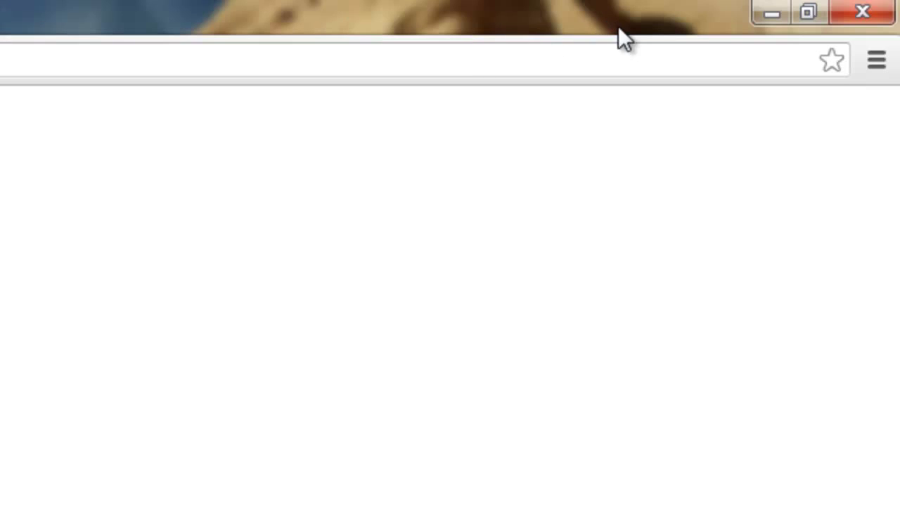
{"action": "left_click", "coordinate": [807, 20]}
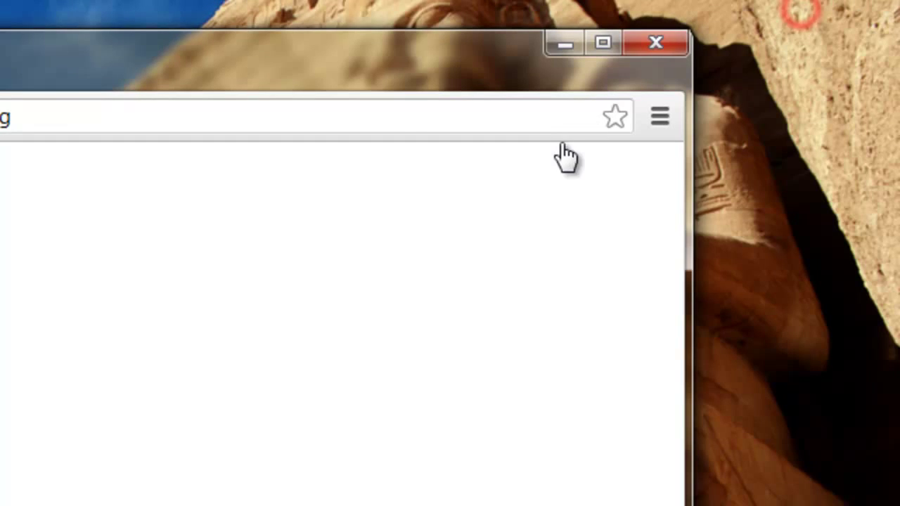
{"action": "left_click_drag", "start_coordinate": [398, 76], "coordinate": [131, 336]}
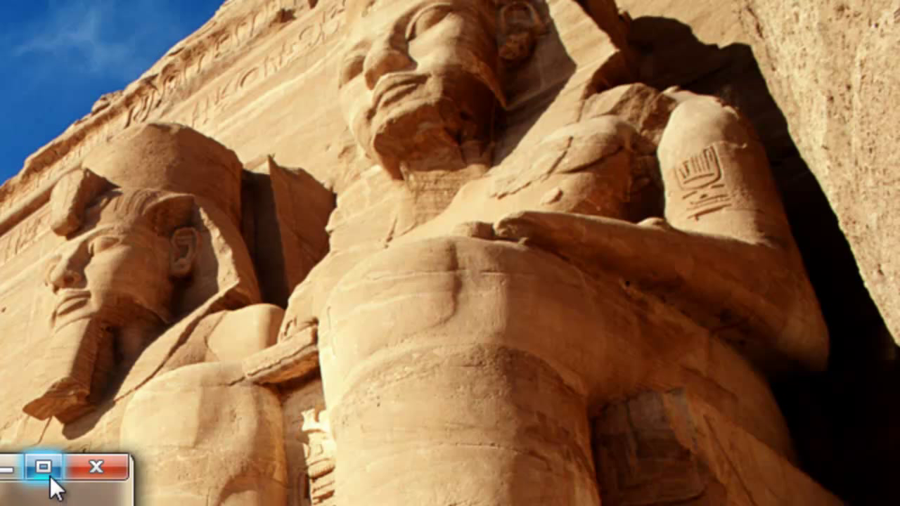
- Bring Chrome back into view and open Learning Module Week Six from the course Assignments page
{"action": "left_click_drag", "start_coordinate": [2, 476], "coordinate": [0, 142]}
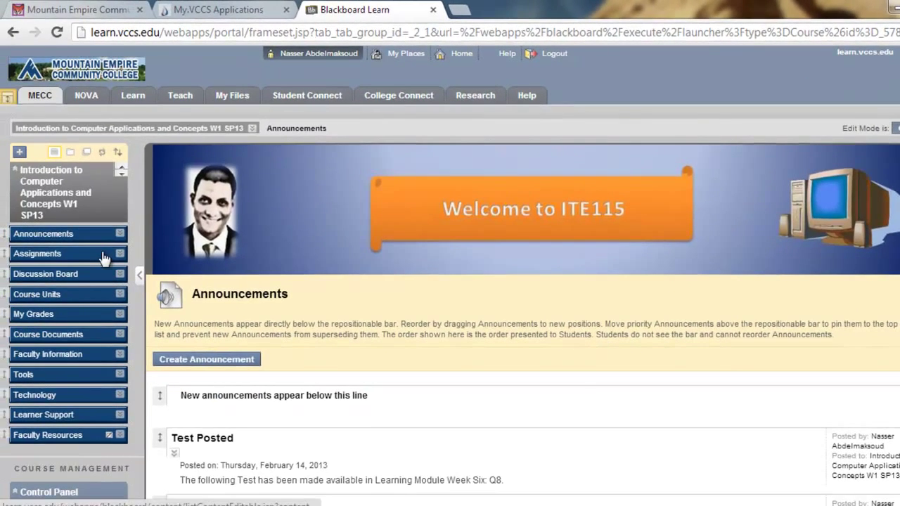
{"action": "left_click", "coordinate": [55, 257]}
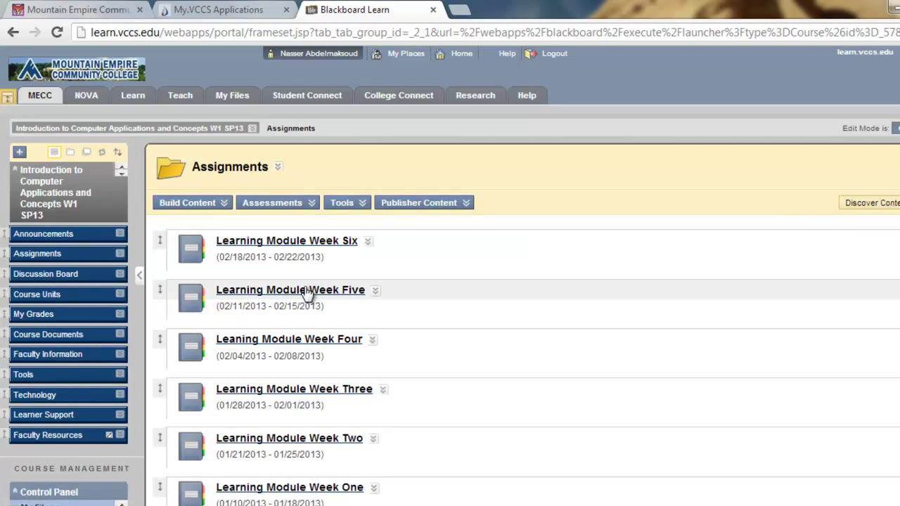
{"action": "left_click", "coordinate": [284, 244]}
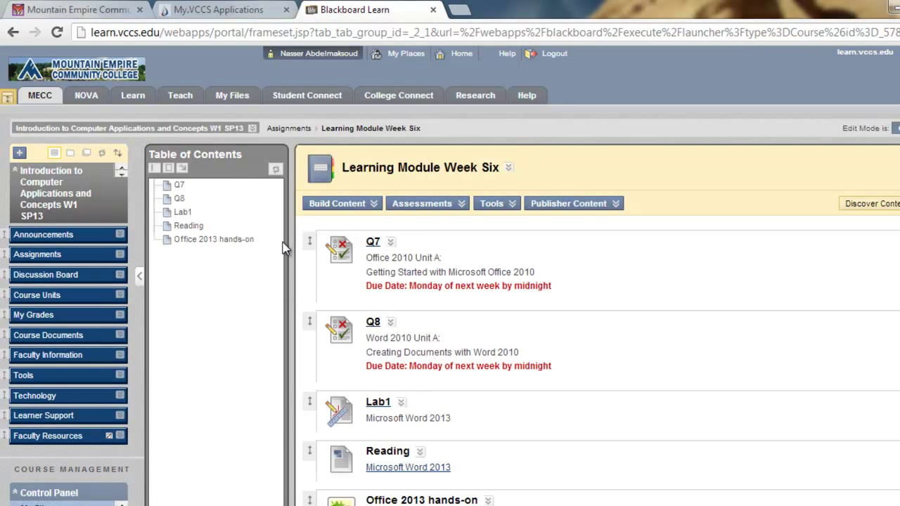
- Open the Lab1 assignment submission page and scroll to its attachment area
{"action": "left_click", "coordinate": [379, 407]}
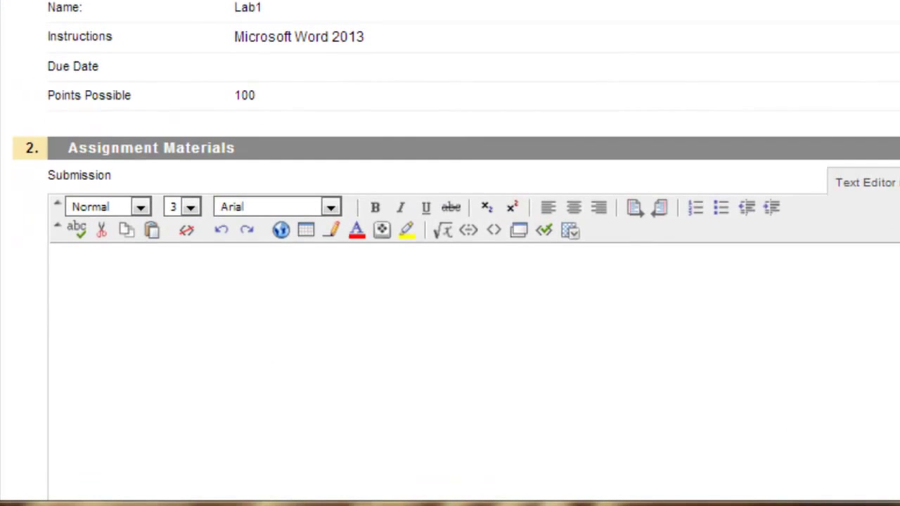
{"action": "scroll", "coordinate": [473, 253], "scroll_direction": "down", "scroll_amount": 3}
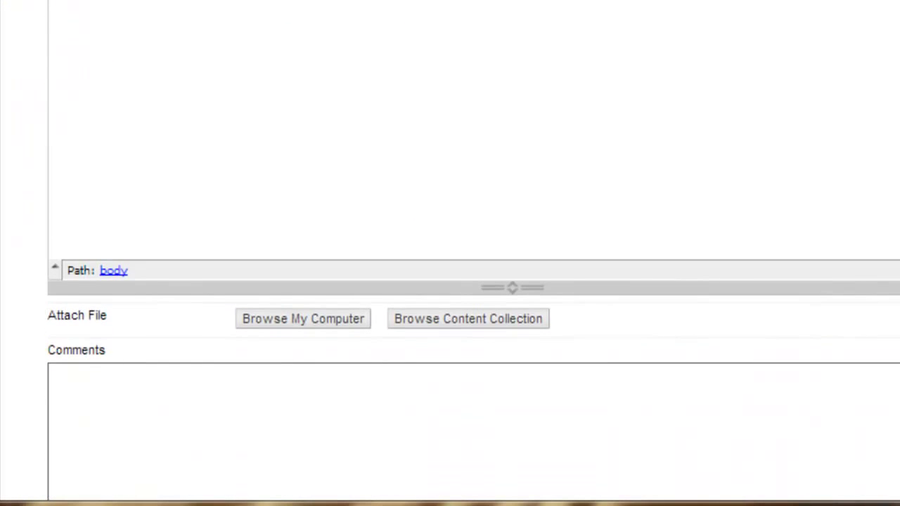
{"action": "scroll", "coordinate": [473, 253], "scroll_direction": "up", "scroll_amount": 4}
{"action": "scroll", "coordinate": [473, 253], "scroll_direction": "down", "scroll_amount": 3}
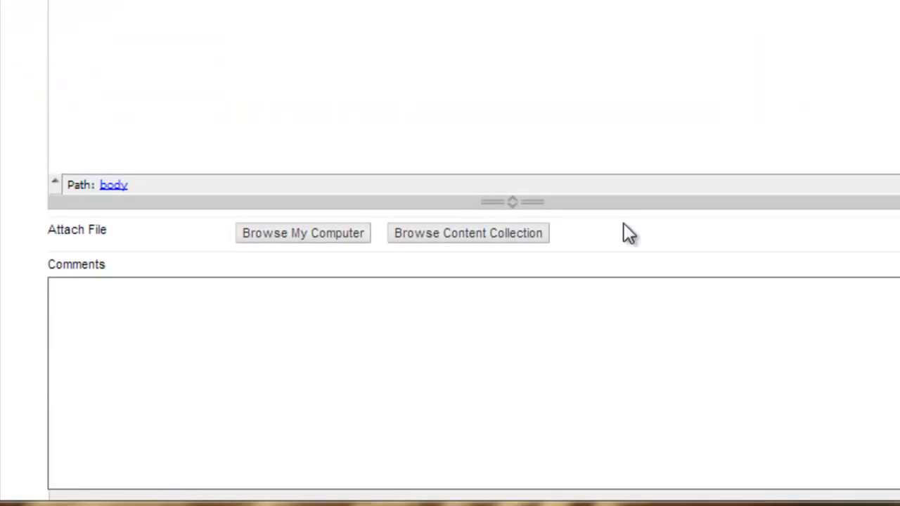
{"action": "left_click", "coordinate": [354, 203]}
- Attach the saved Lab1 letter .docx from the Desktop and scroll down to Submit
{"action": "left_click", "coordinate": [293, 233]}
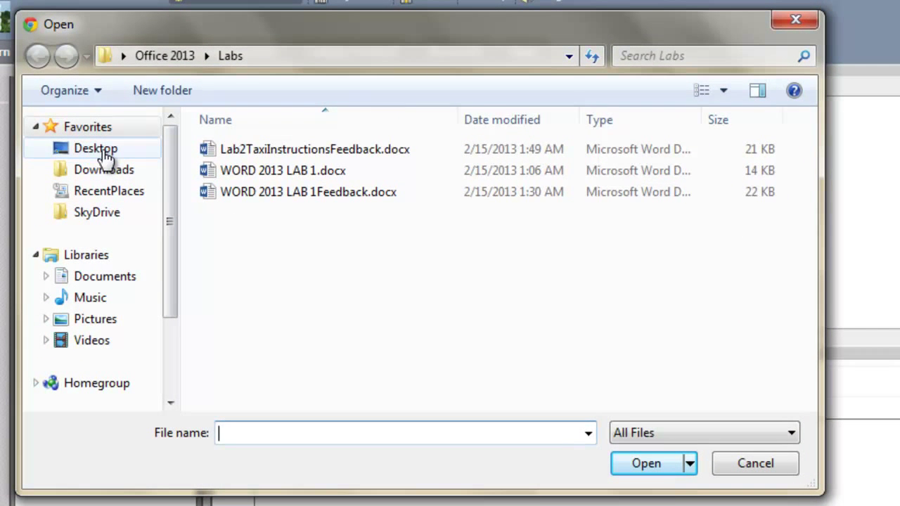
{"action": "left_click", "coordinate": [104, 151]}
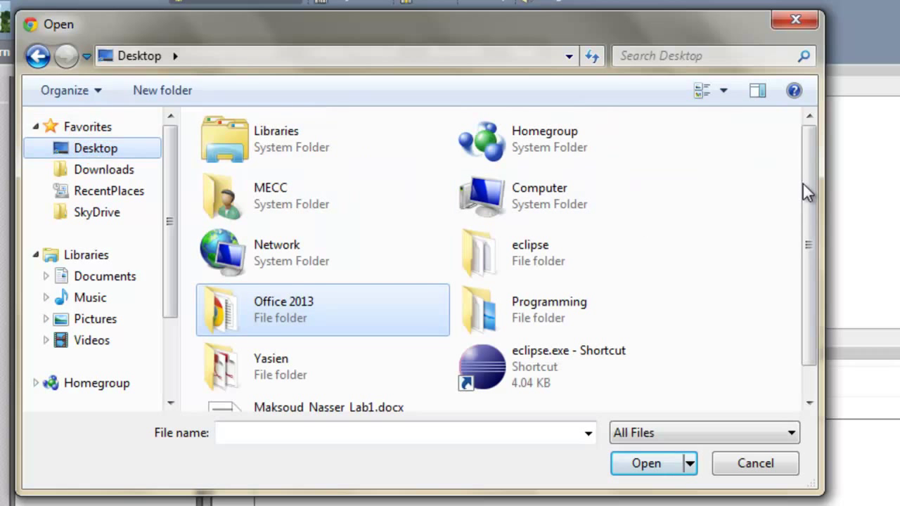
{"action": "left_click_drag", "start_coordinate": [805, 171], "coordinate": [807, 197]}
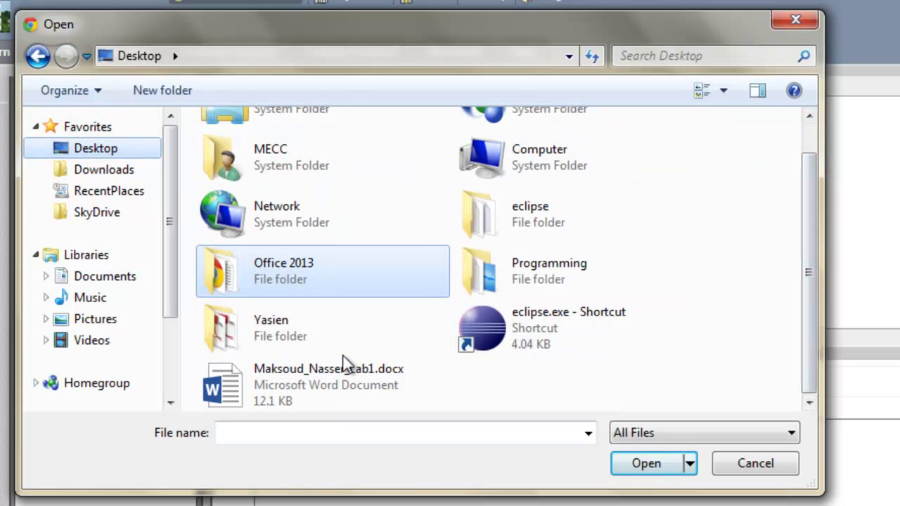
{"action": "left_click", "coordinate": [297, 394]}
{"action": "left_click", "coordinate": [638, 464]}
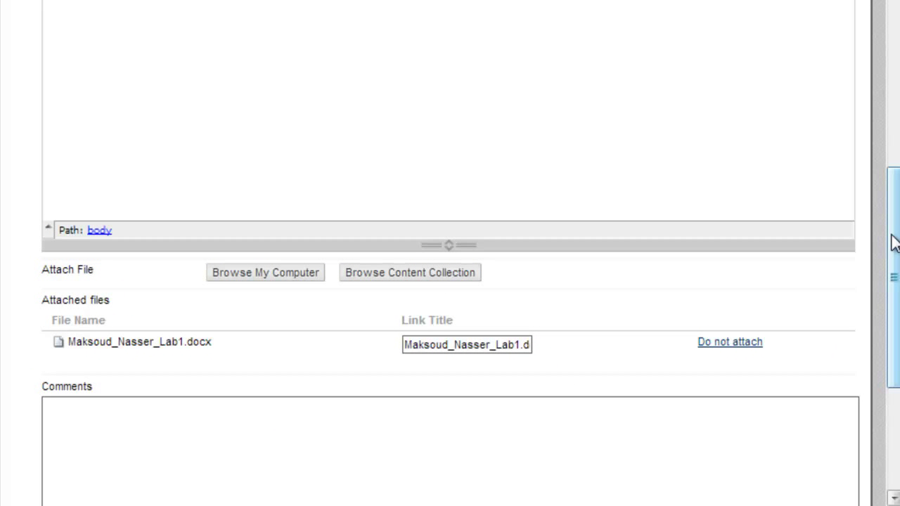
{"action": "left_click_drag", "start_coordinate": [894, 243], "coordinate": [892, 343]}
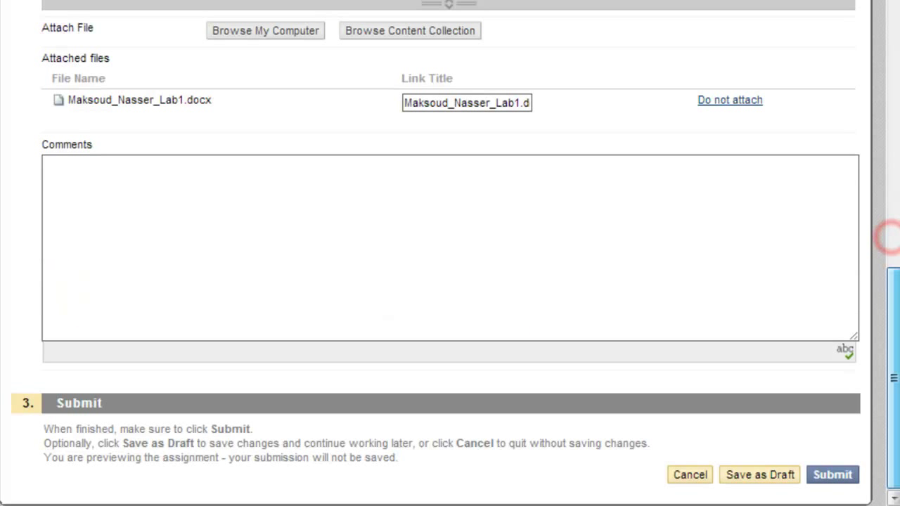
- Submit the Lab1 assignment and scroll through the Review Submission History page
{"action": "left_click", "coordinate": [845, 478]}
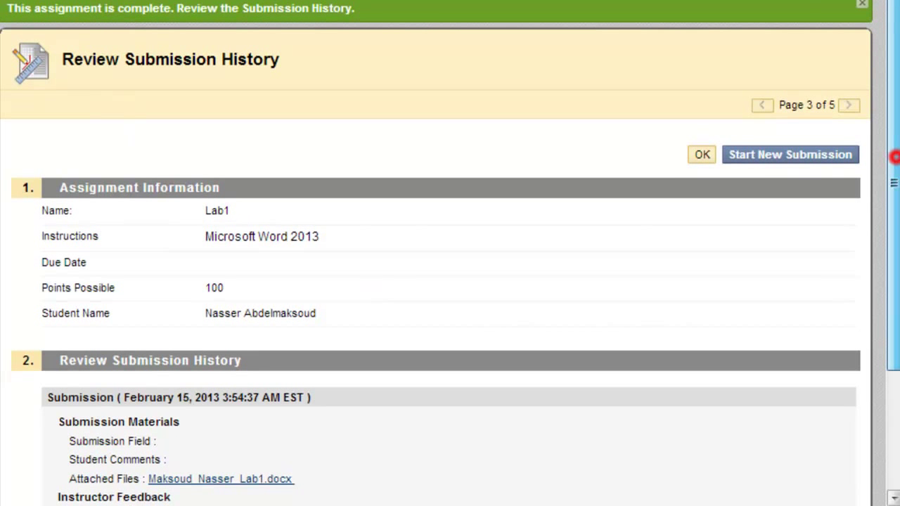
{"action": "left_click_drag", "start_coordinate": [895, 156], "coordinate": [895, 226]}
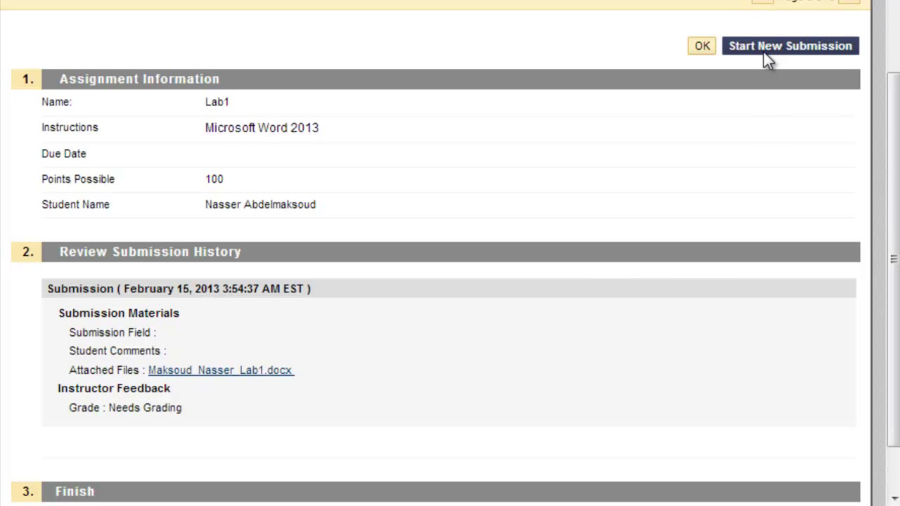
{"action": "left_click_drag", "start_coordinate": [893, 230], "coordinate": [885, 65]}
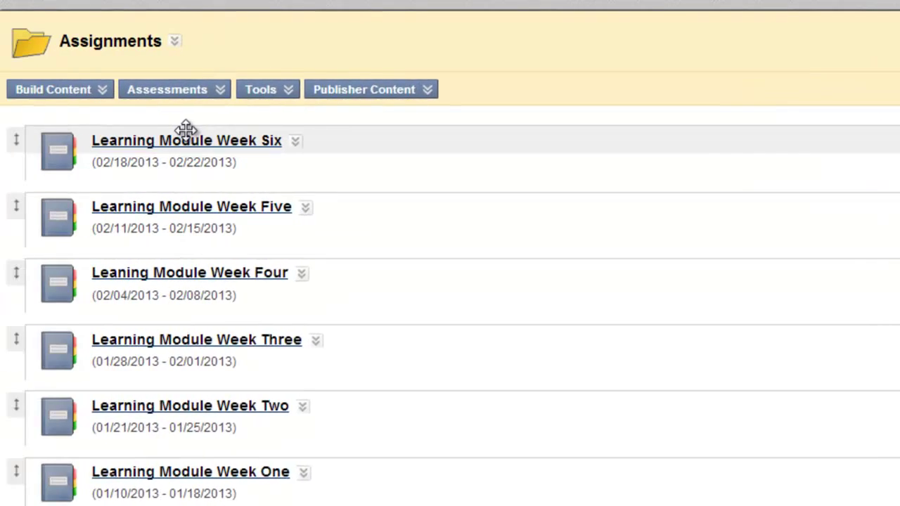
- Open the Learning Module Week Six folder and then the Lab1 assignment
{"action": "left_click", "coordinate": [186, 137]}
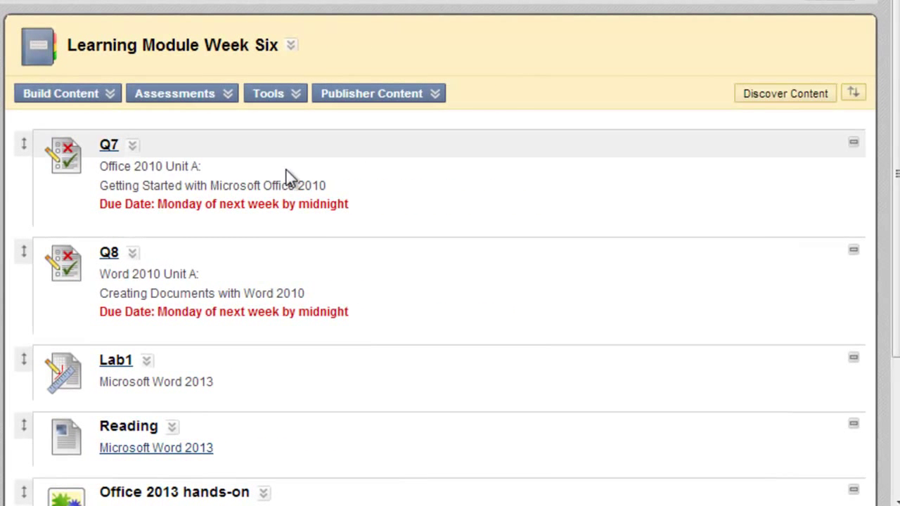
{"action": "scroll", "coordinate": [897, 48], "scroll_direction": "down", "scroll_amount": 2}
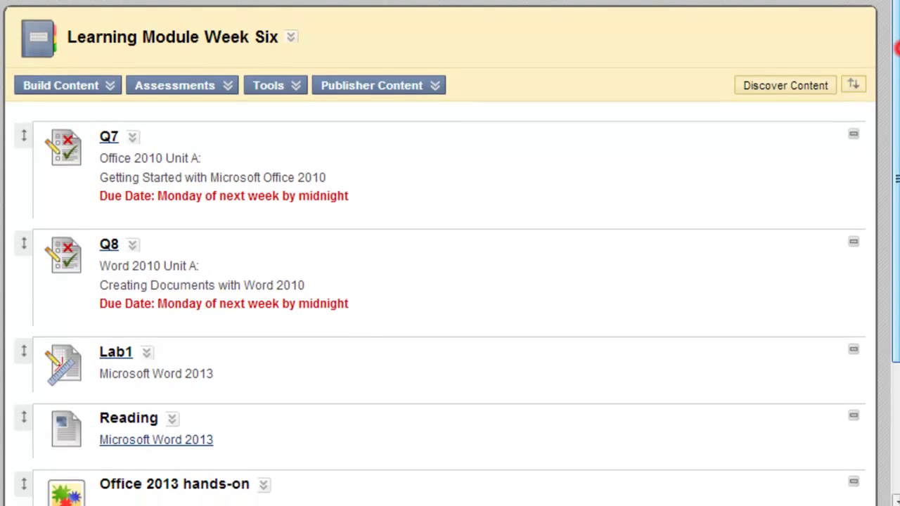
{"action": "scroll", "coordinate": [896, 48], "scroll_direction": "down", "scroll_amount": 5}
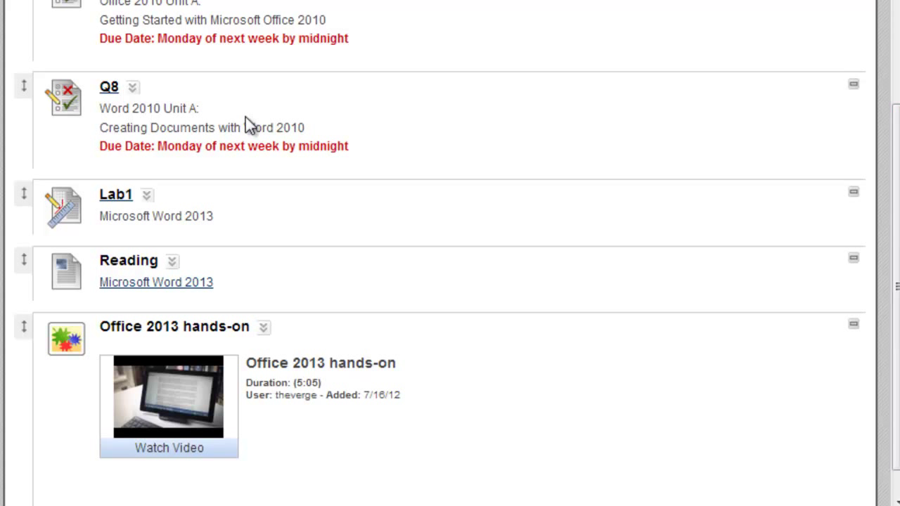
{"action": "left_click", "coordinate": [110, 196]}
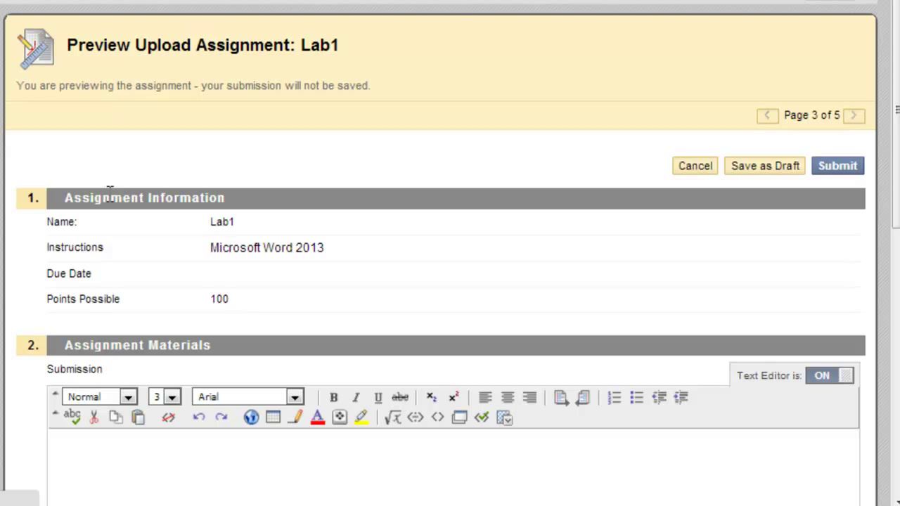
- Attach the Lab1 Word document from the Desktop to the Lab1 preview upload
{"action": "left_click", "coordinate": [889, 48]}
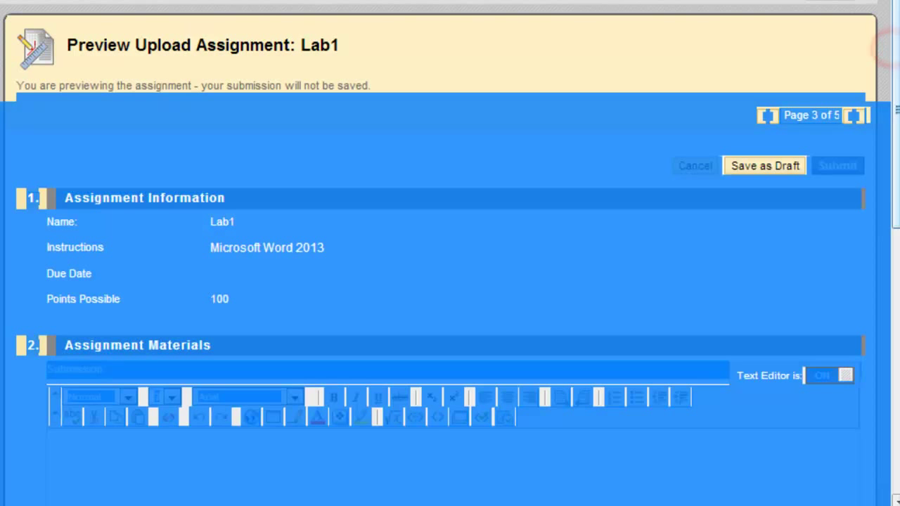
{"action": "left_click", "coordinate": [778, 243]}
{"action": "left_click_drag", "start_coordinate": [895, 70], "coordinate": [897, 191]}
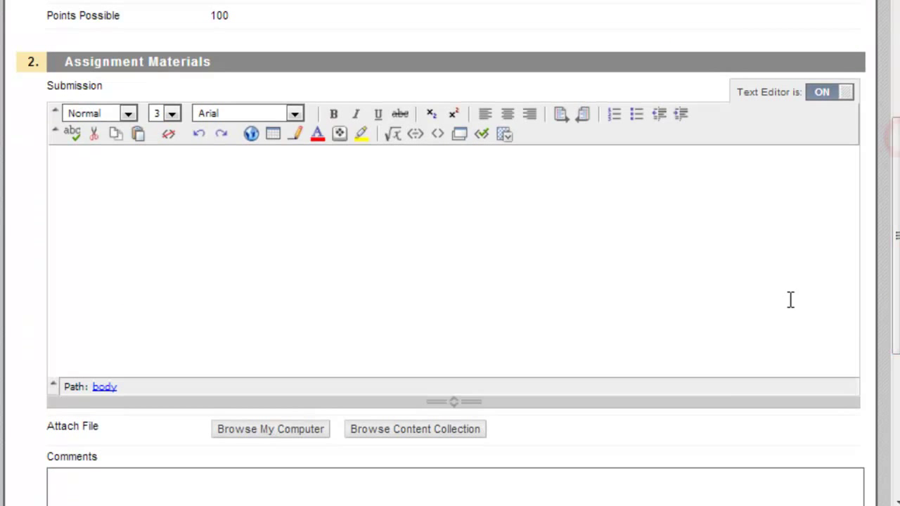
{"action": "left_click", "coordinate": [314, 430]}
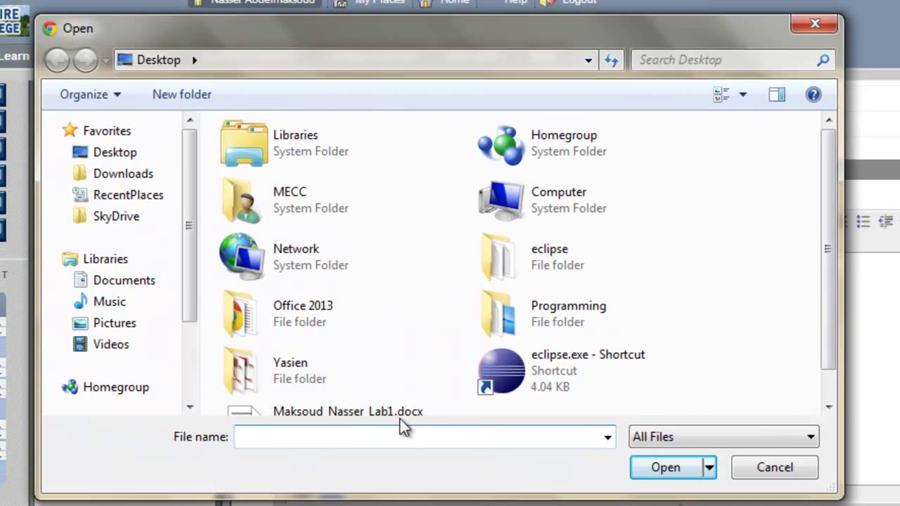
{"action": "left_click", "coordinate": [400, 414]}
{"action": "left_click", "coordinate": [661, 468]}
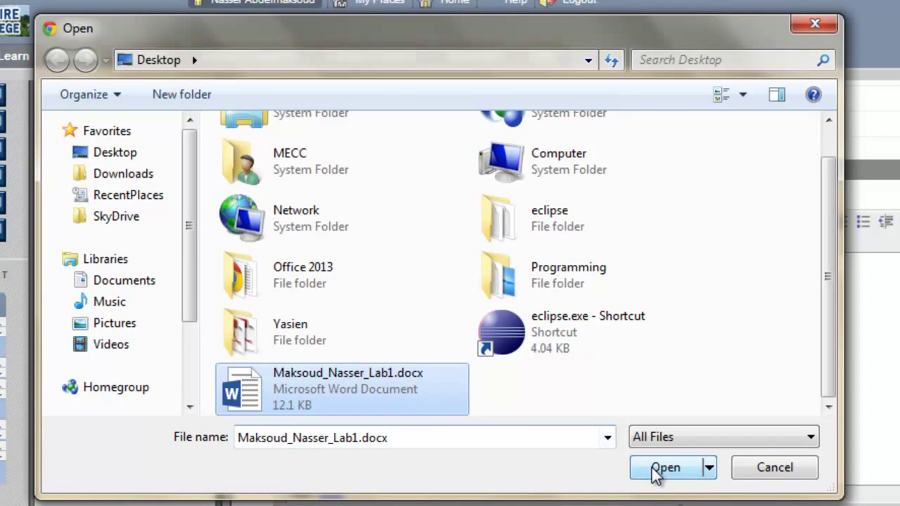
{"action": "scroll", "coordinate": [562, 295], "scroll_direction": "down", "scroll_amount": 5}
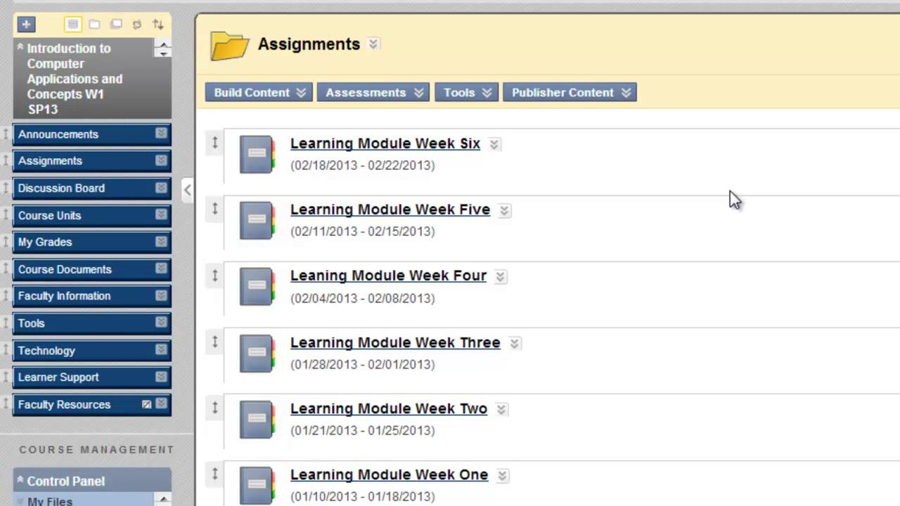
- Open Learning Module Week Five and scroll through its videos and readings
{"action": "left_click", "coordinate": [411, 208]}
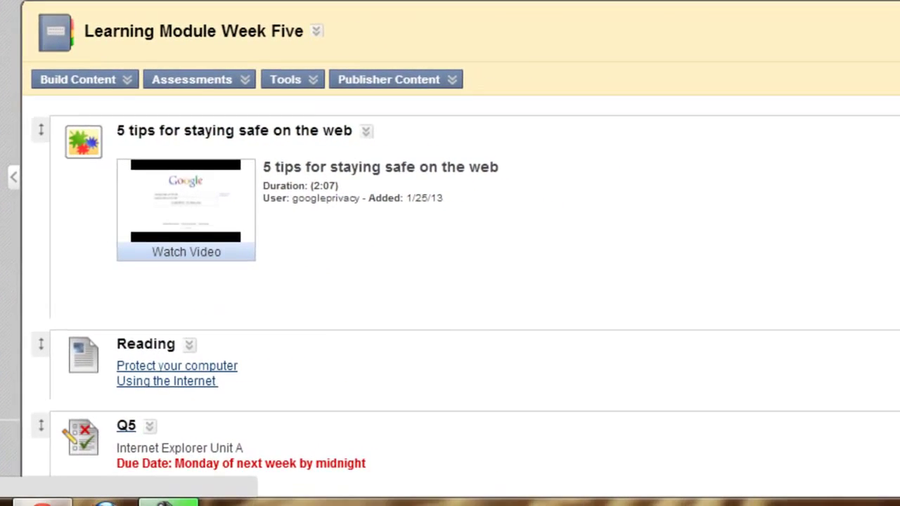
{"action": "scroll", "coordinate": [450, 281], "scroll_direction": "down", "scroll_amount": 5}
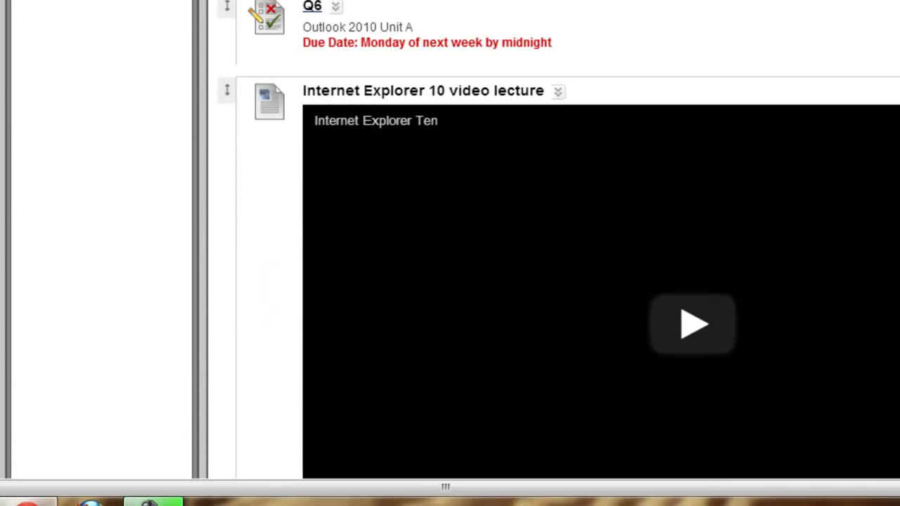
{"action": "scroll", "coordinate": [562, 239], "scroll_direction": "down", "scroll_amount": 10}
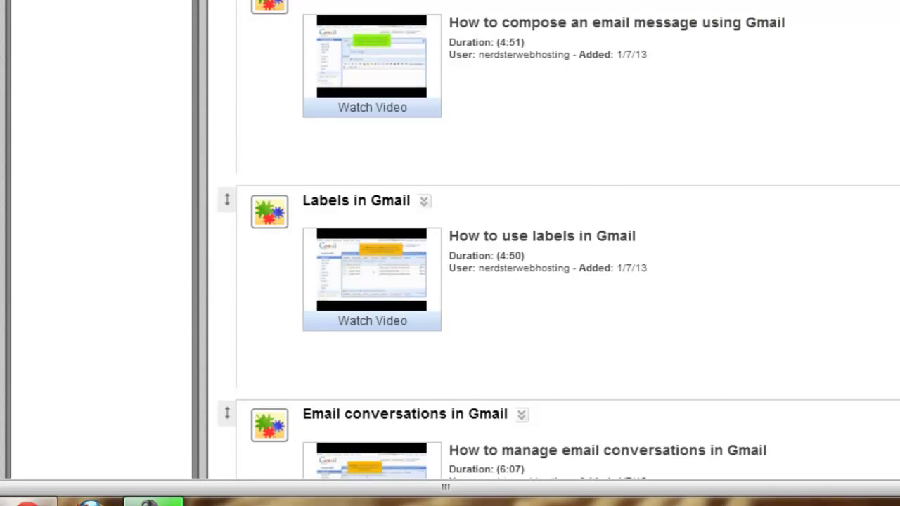
{"action": "scroll", "coordinate": [558, 239], "scroll_direction": "down", "scroll_amount": 11}
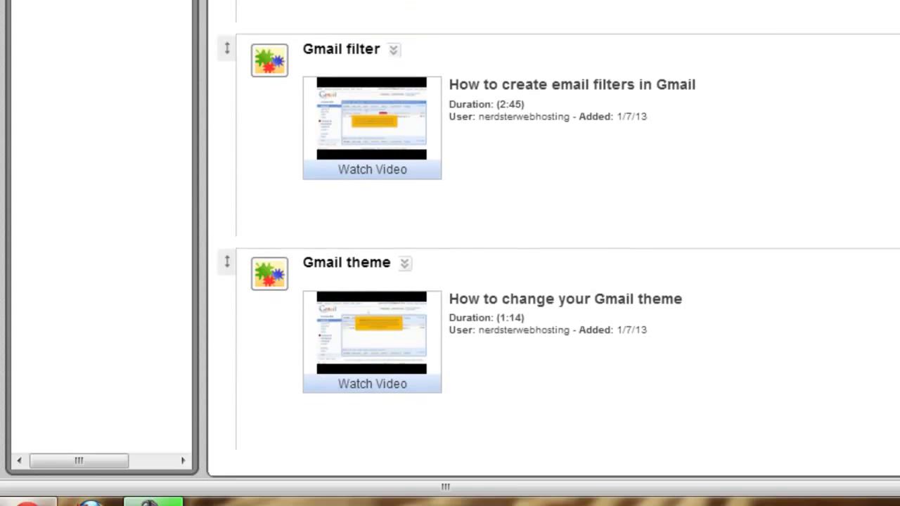
{"action": "scroll", "coordinate": [562, 239], "scroll_direction": "up", "scroll_amount": 20}
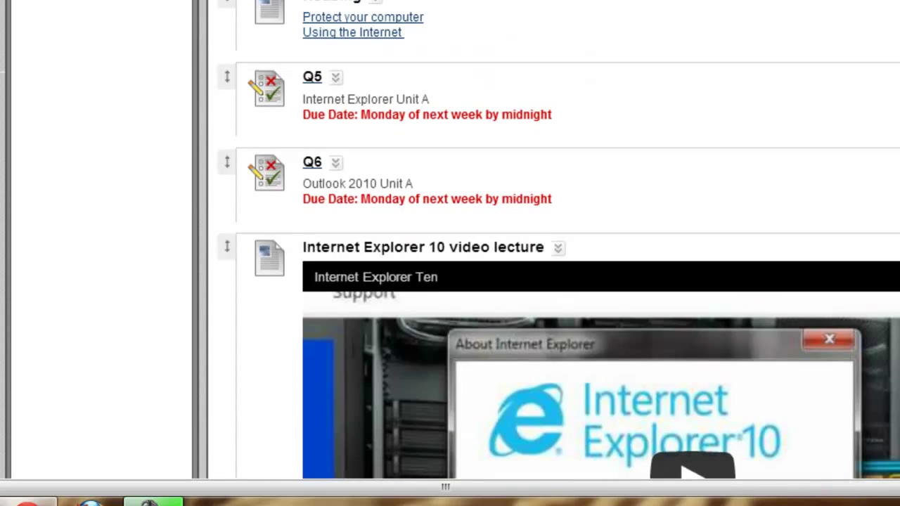
{"action": "scroll", "coordinate": [562, 239], "scroll_direction": "up", "scroll_amount": 8}
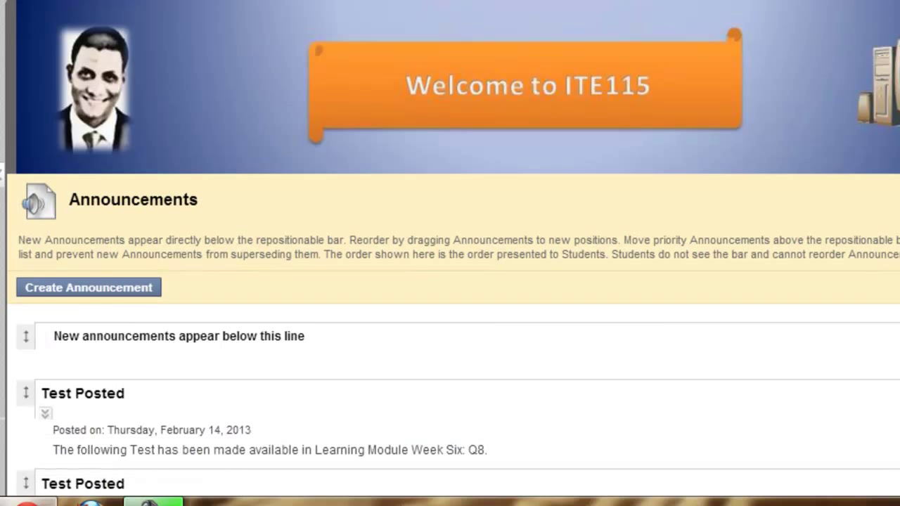
{"action": "scroll", "coordinate": [458, 251], "scroll_direction": "down", "scroll_amount": 20}
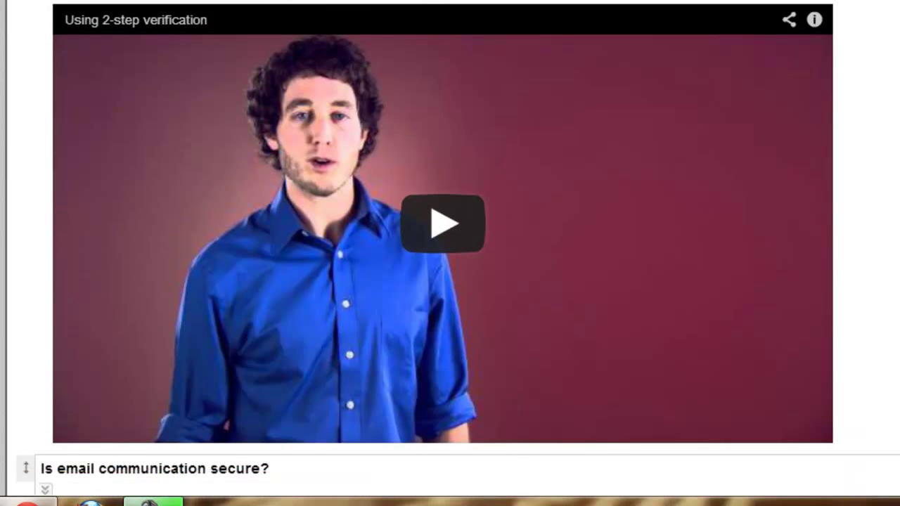
{"action": "scroll", "coordinate": [458, 251], "scroll_direction": "up", "scroll_amount": 1}
{"action": "scroll", "coordinate": [458, 251], "scroll_direction": "down", "scroll_amount": 5}
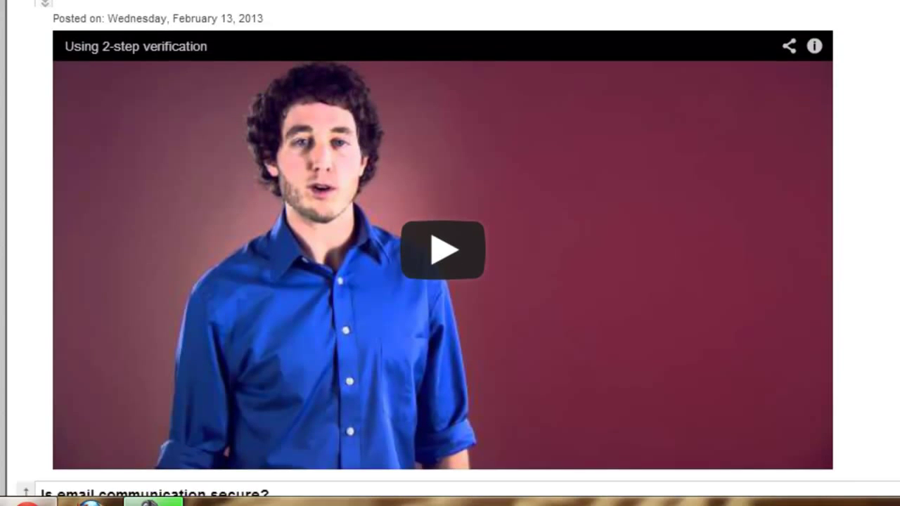
{"action": "scroll", "coordinate": [458, 251], "scroll_direction": "down", "scroll_amount": 4}
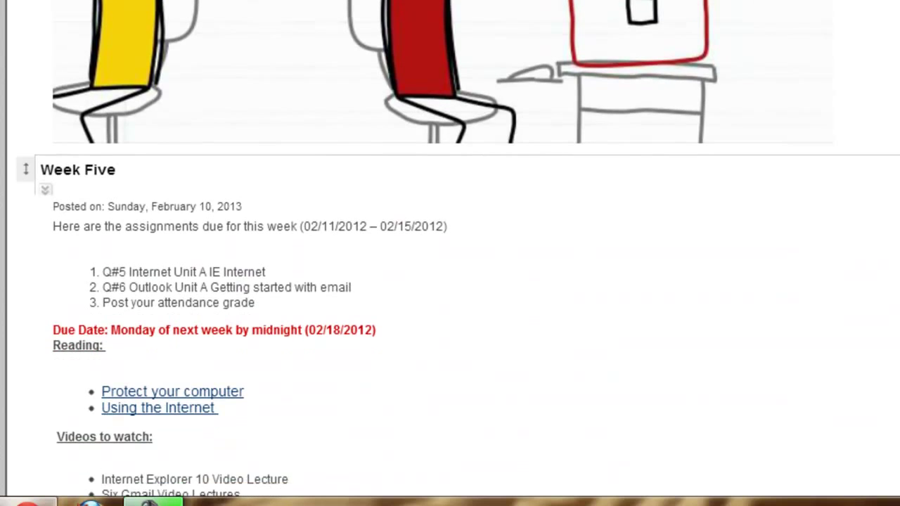
{"action": "scroll", "coordinate": [458, 251], "scroll_direction": "up", "scroll_amount": 20}
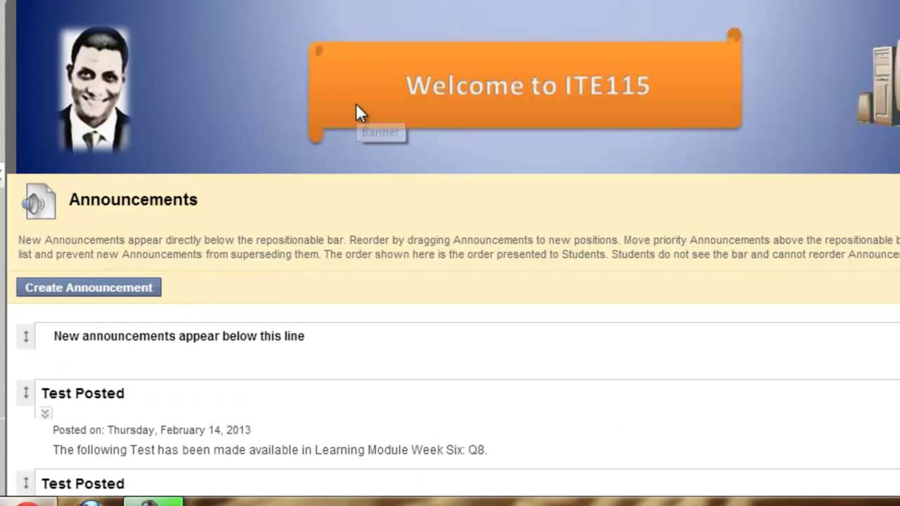